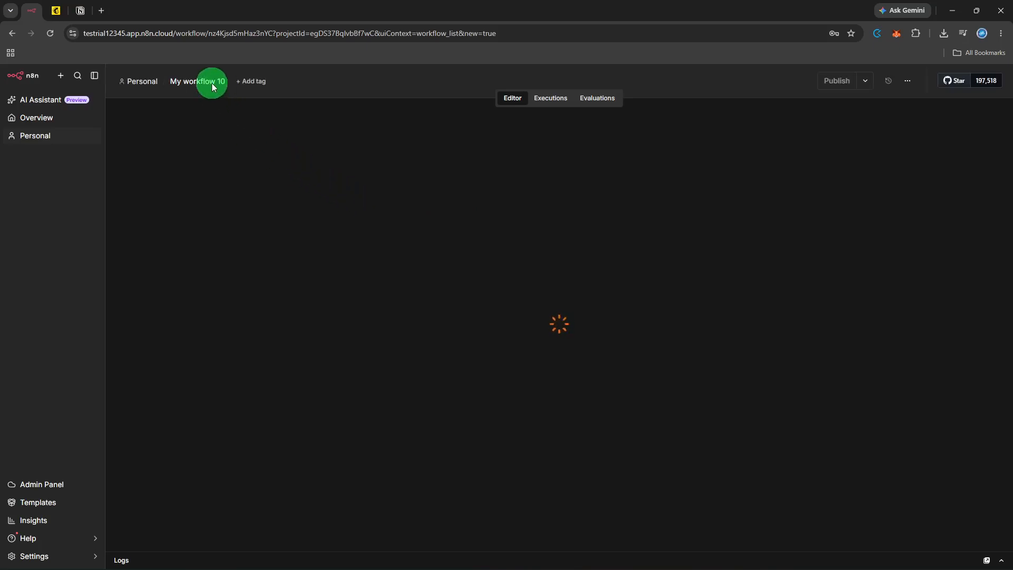
Step: Rename the new workflow from 'My workflow 10' to 'approval'
click(211, 83)
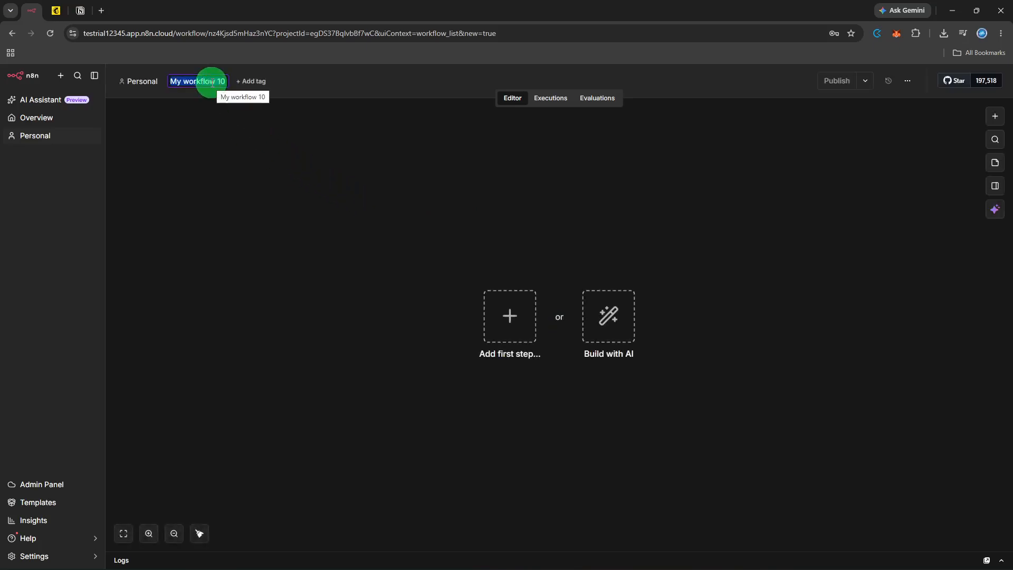
text(approval)
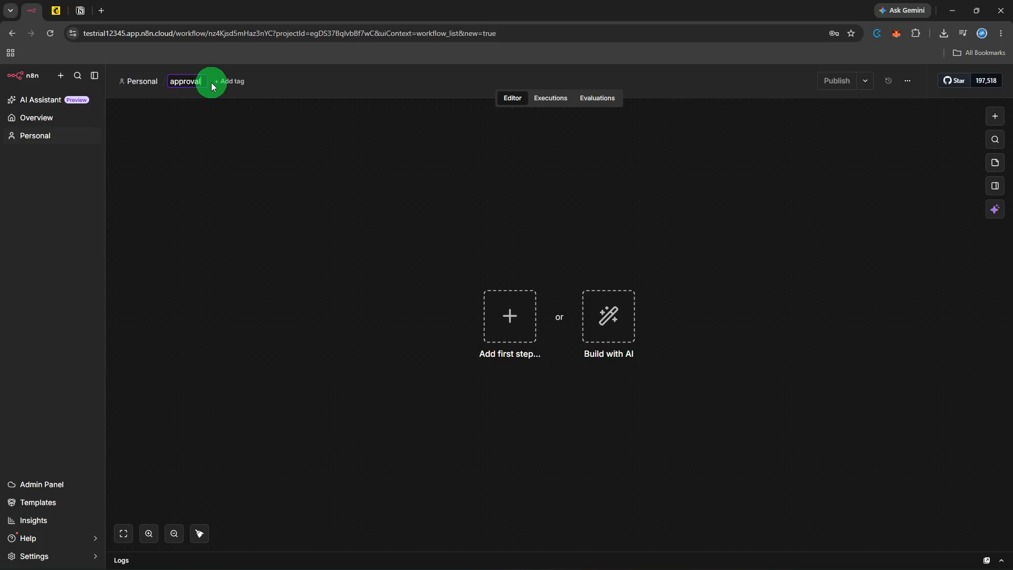
key(Return)
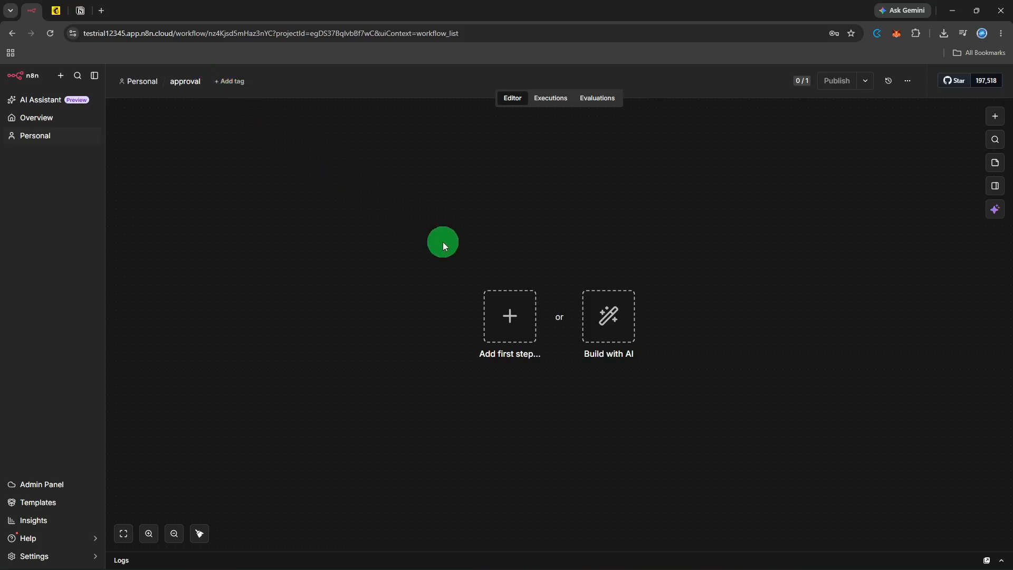
Step: Add a 'Trigger manually' node, nudge it into place, and execute the workflow once
click(501, 307)
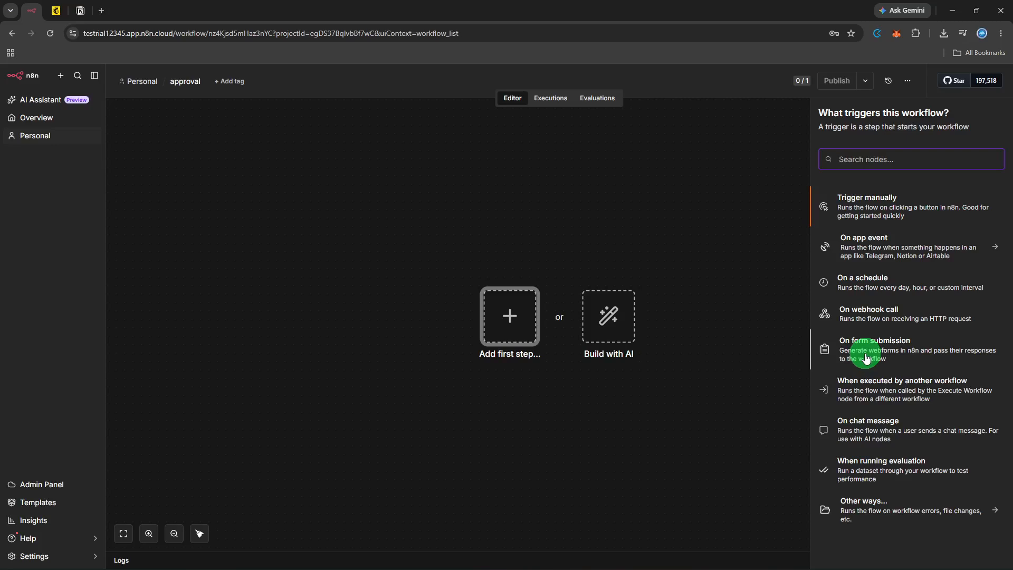
click(870, 214)
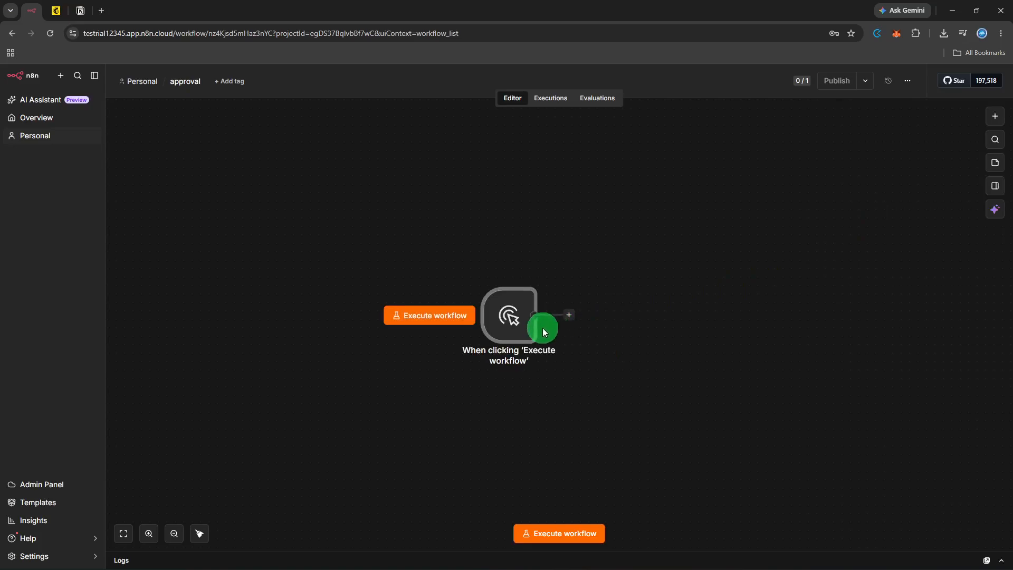
mouse_move(529, 335)
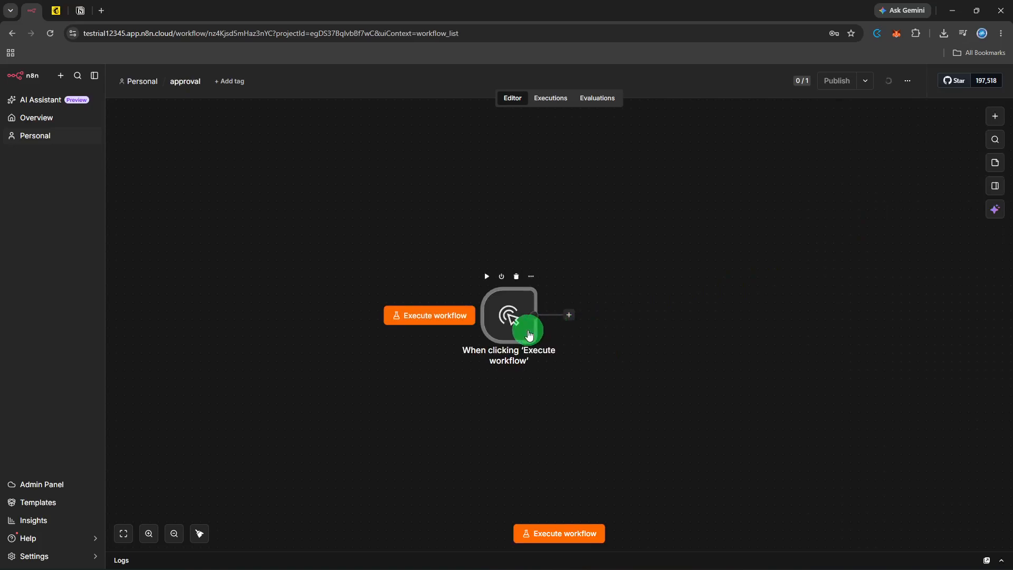
click(529, 335)
drag(529, 334, 427, 323)
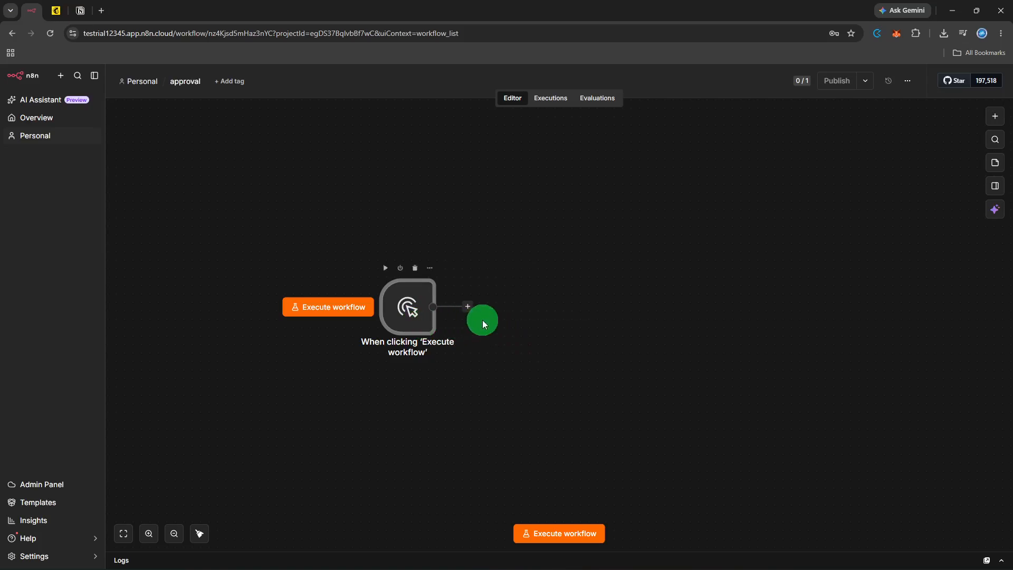
click(502, 318)
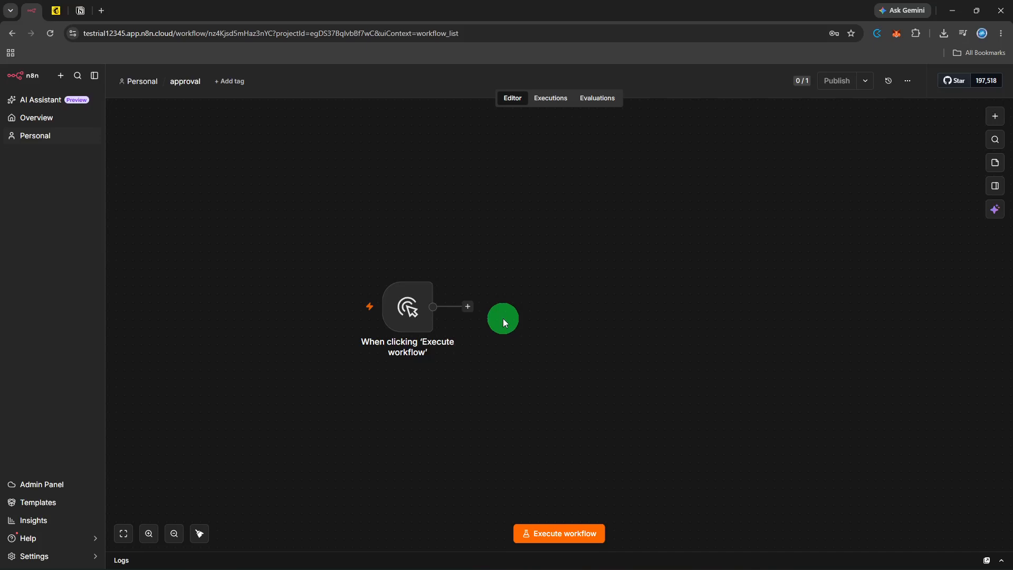
click(550, 523)
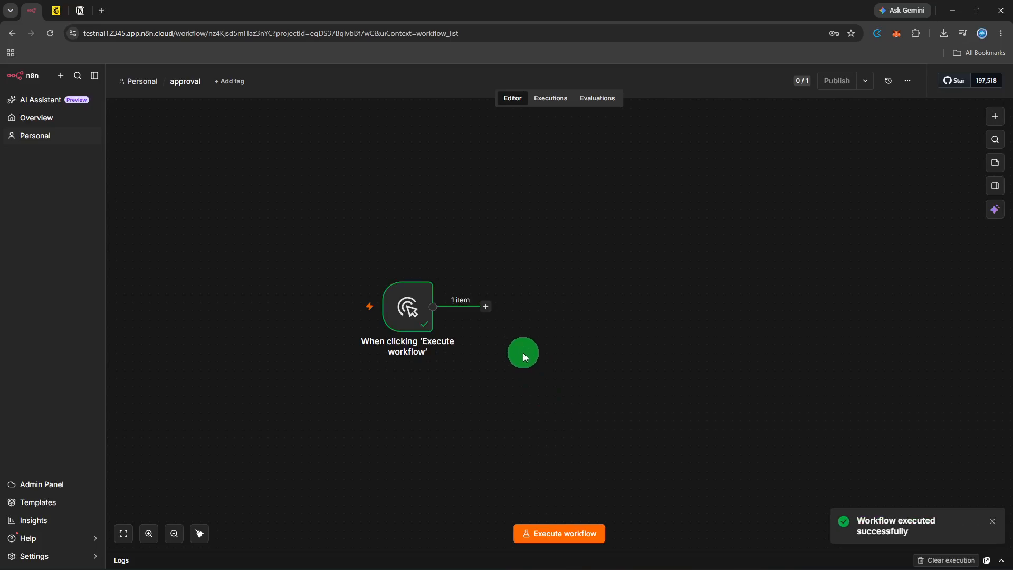
Step: Add a Google Sheets 'Create sheet' node after the manual trigger
click(488, 308)
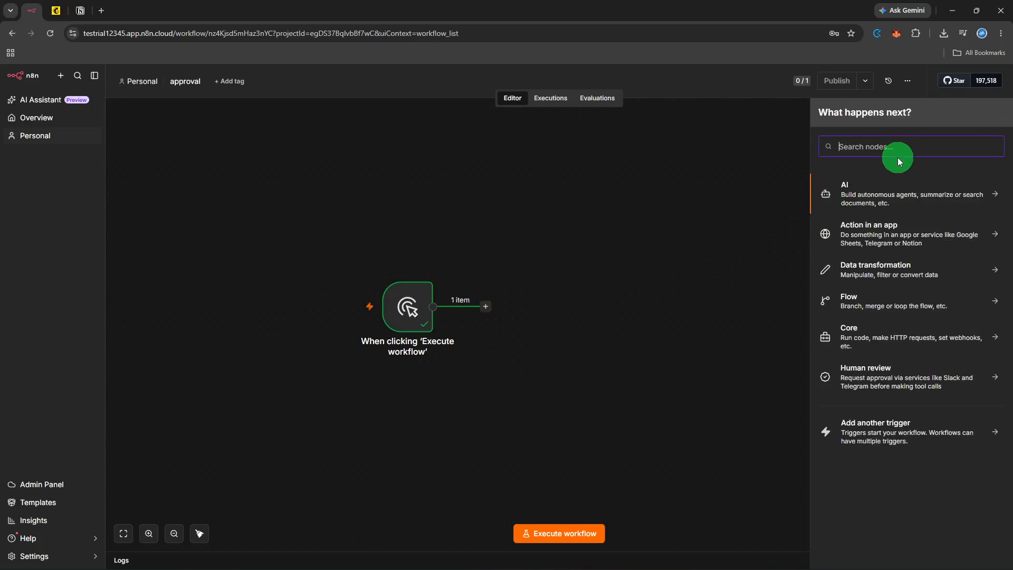
text(sheets)
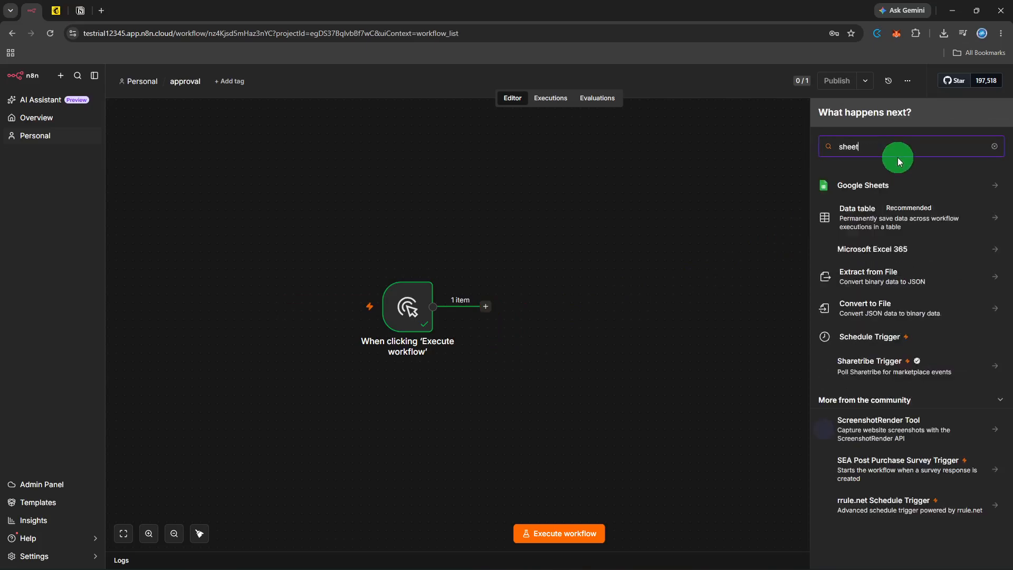
click(890, 189)
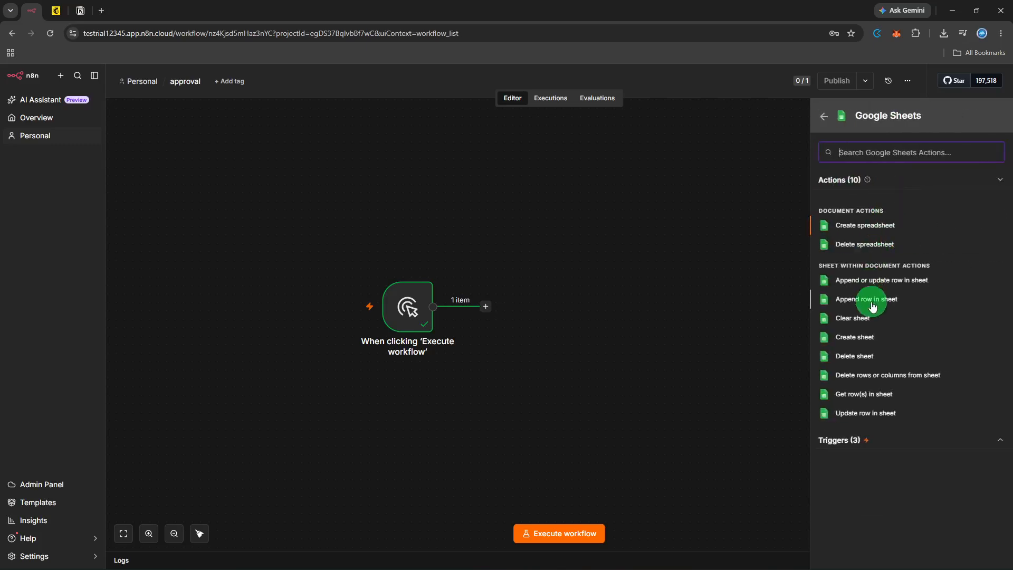
click(865, 341)
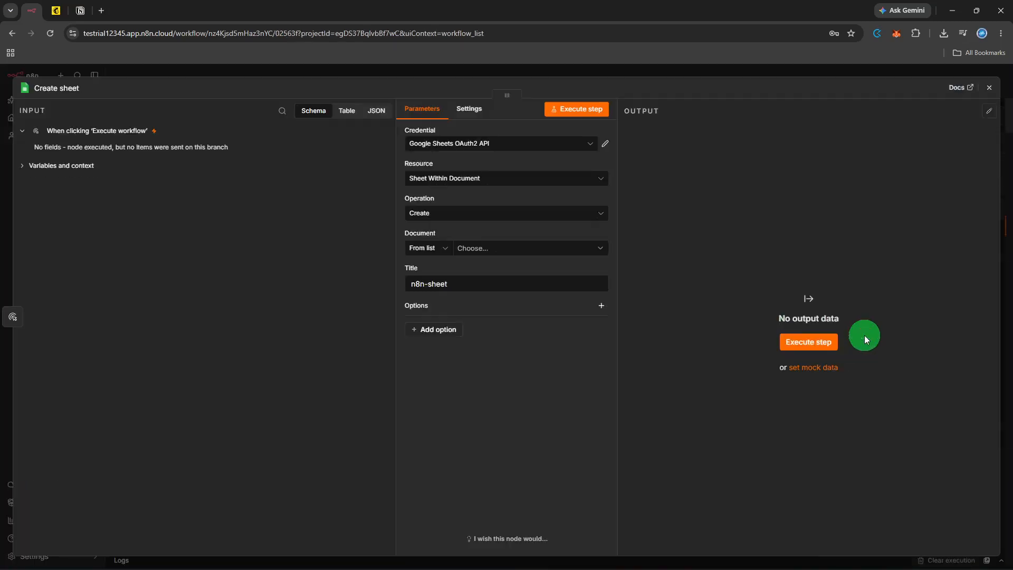
Step: Keep the operation on Create, choose the Public Form document, and test-run the step
click(460, 224)
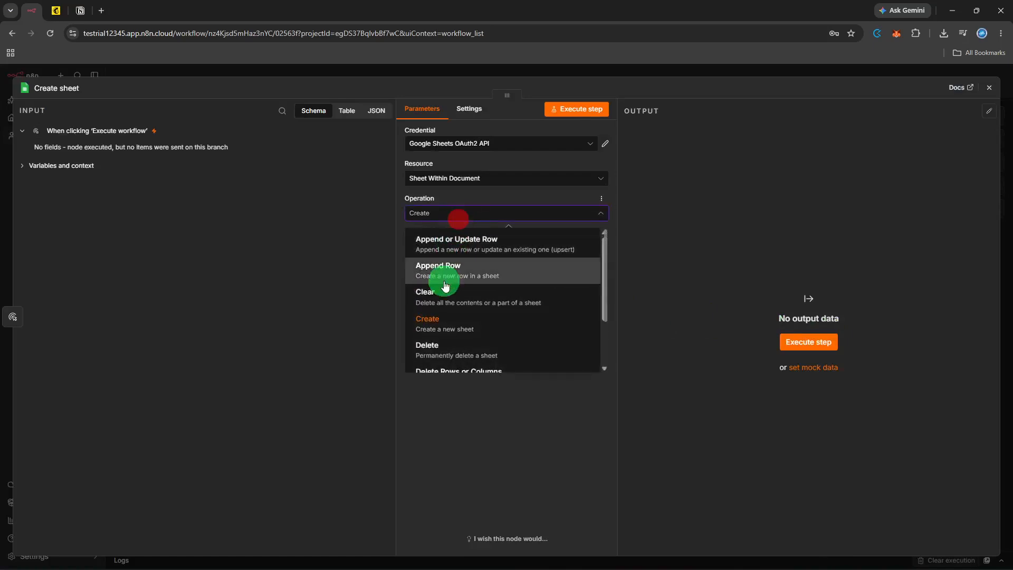
click(439, 321)
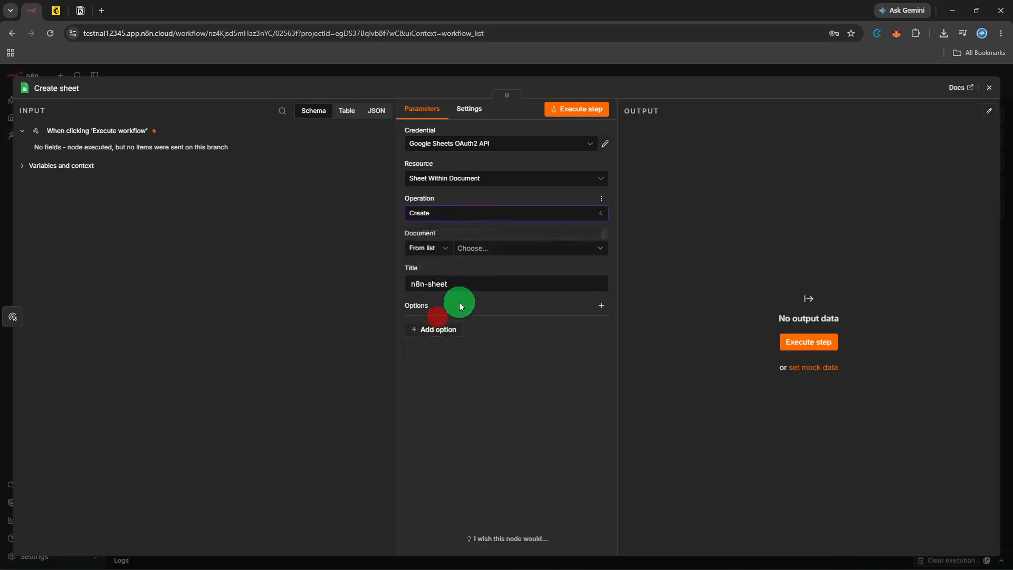
click(526, 251)
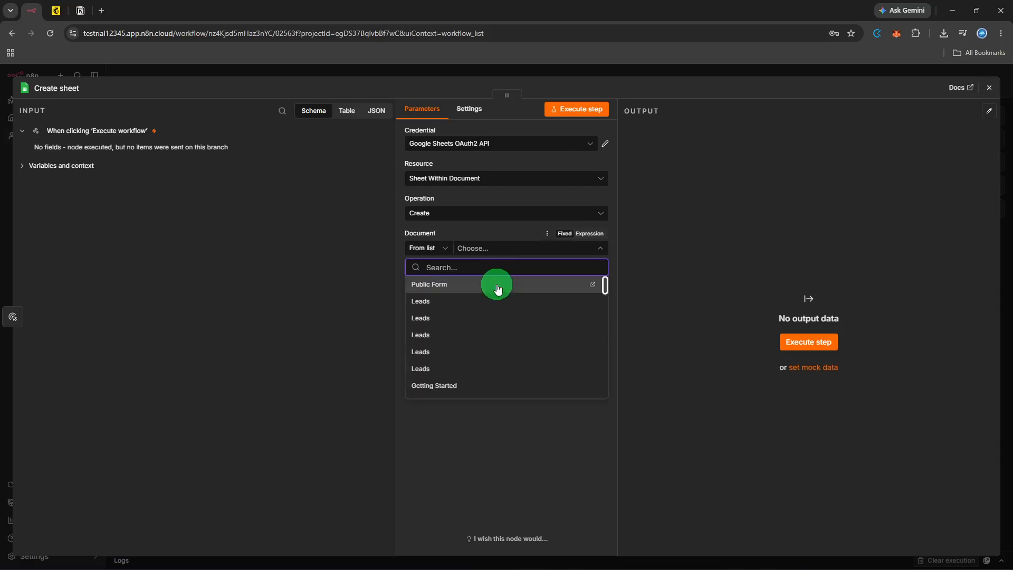
click(498, 285)
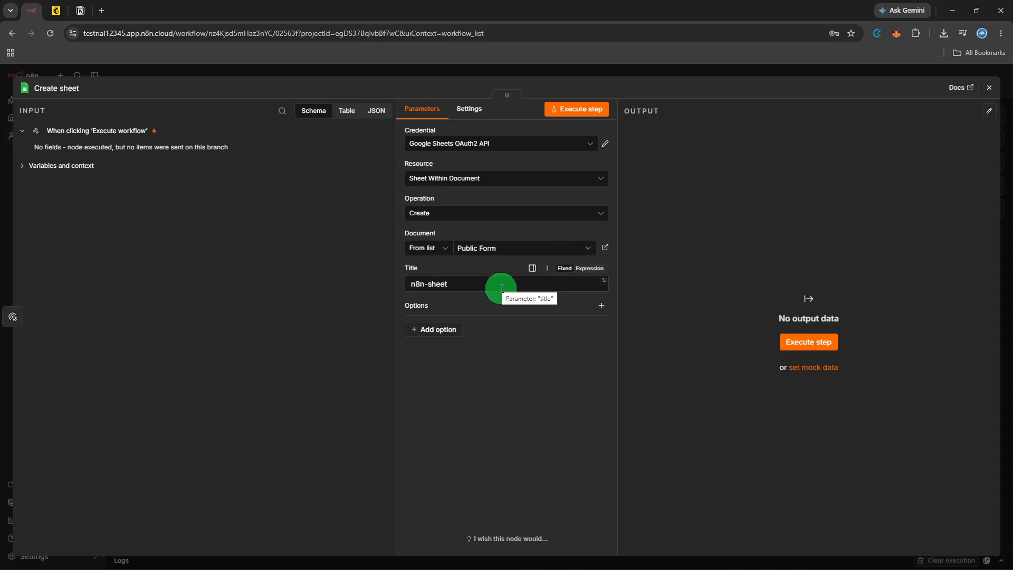
click(795, 341)
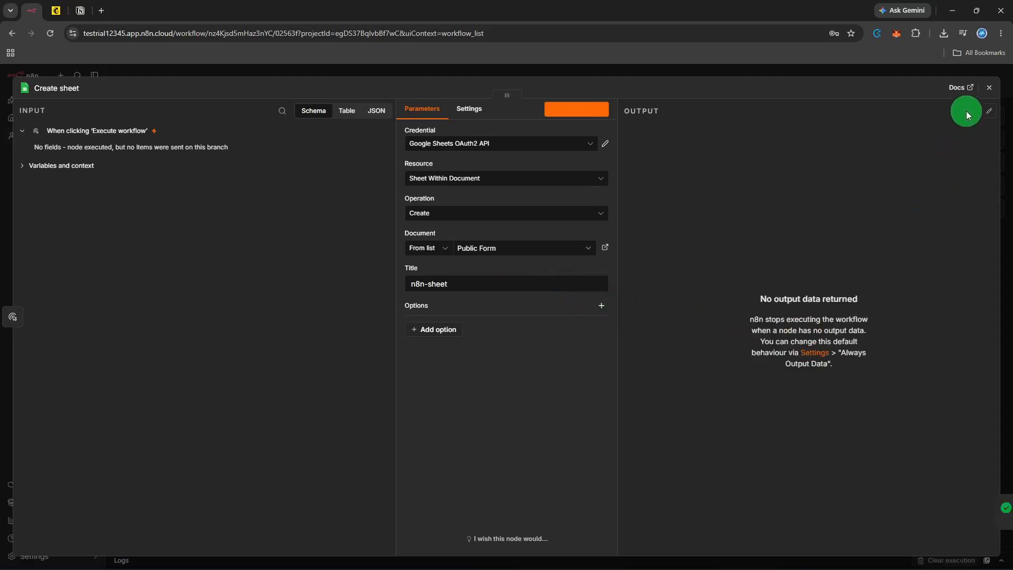
click(990, 90)
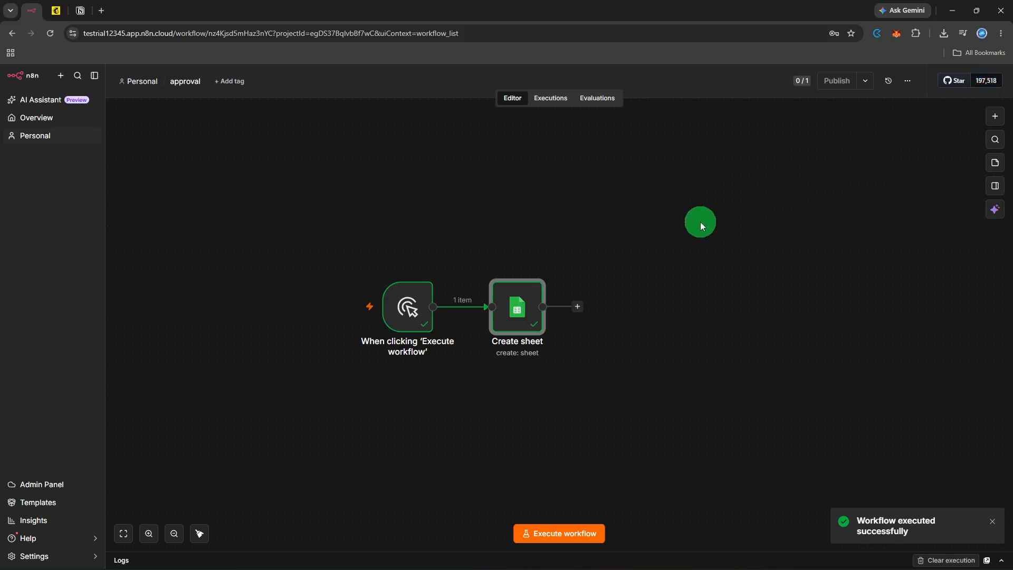
click(701, 223)
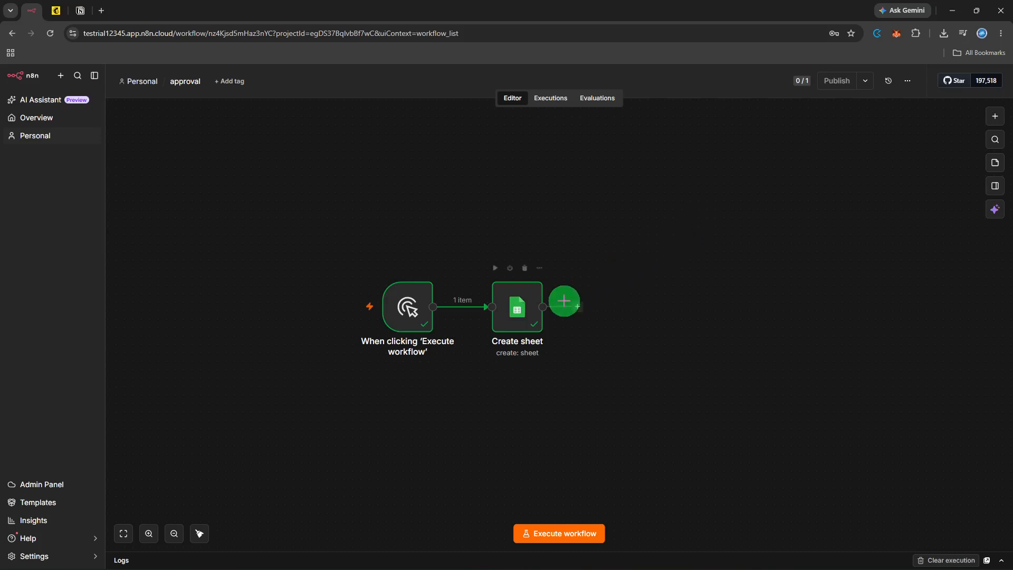
Step: Add a Gmail 'Send a message' node after Create sheet
click(581, 309)
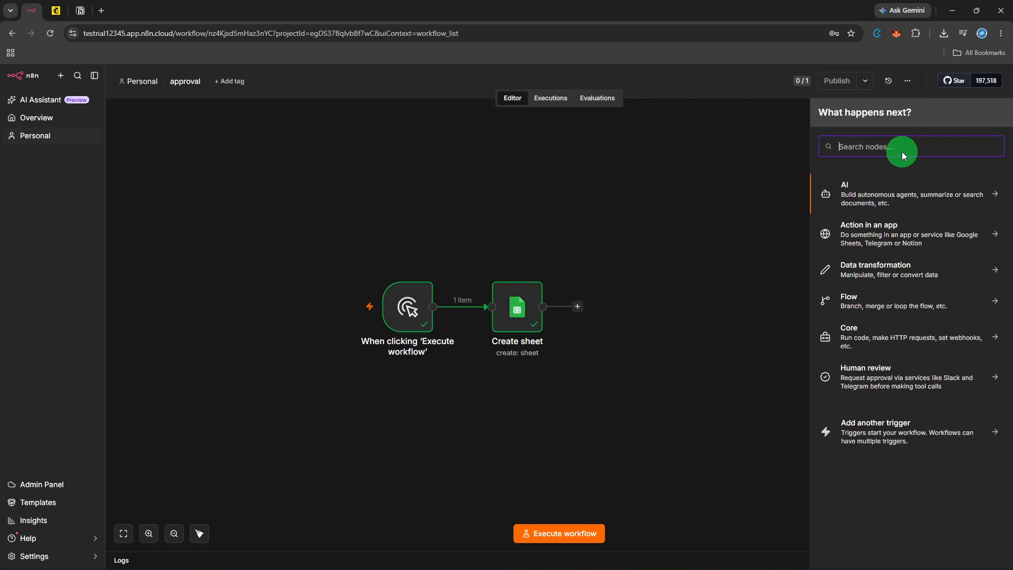
text(gmail)
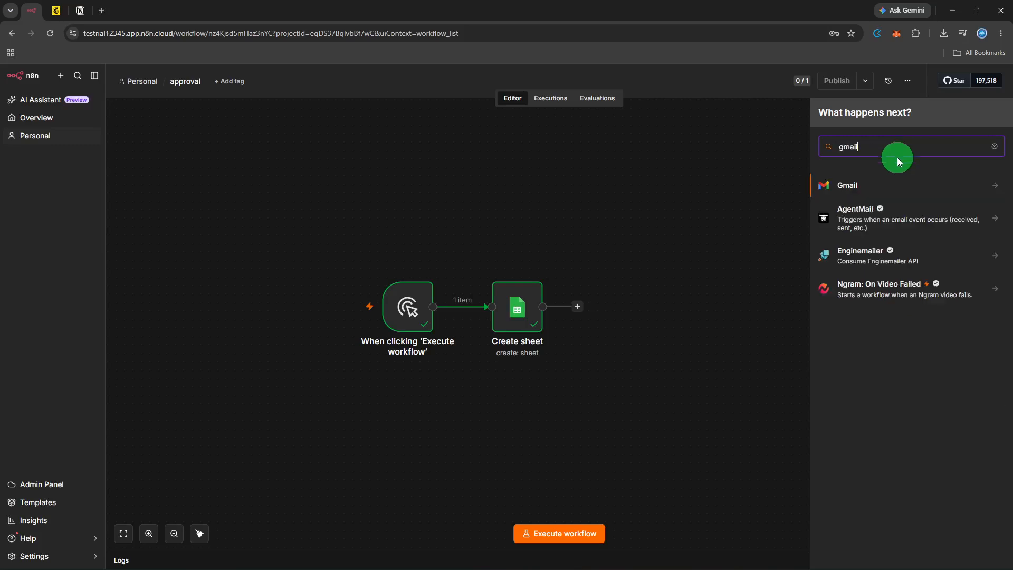
click(887, 181)
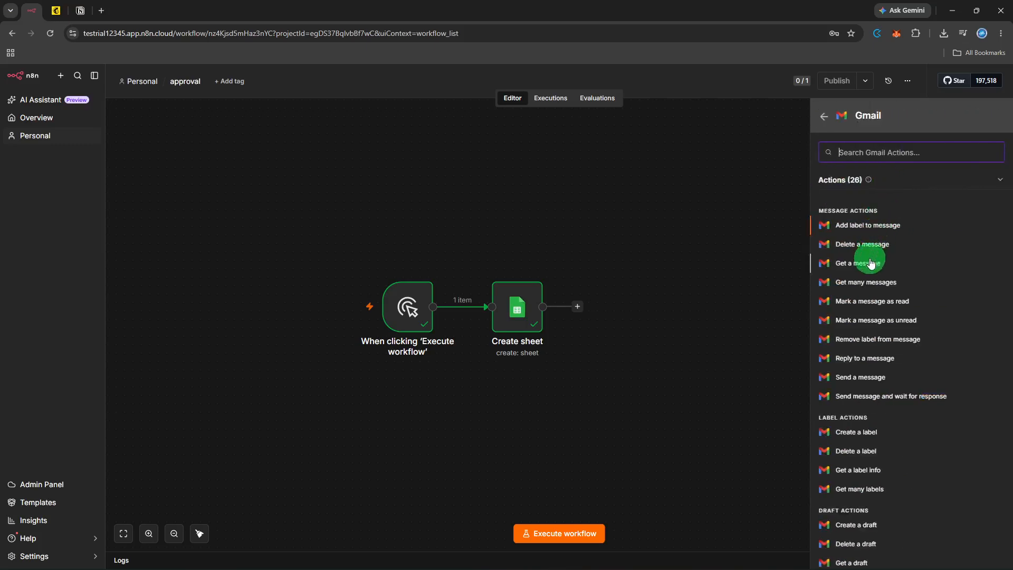
click(883, 377)
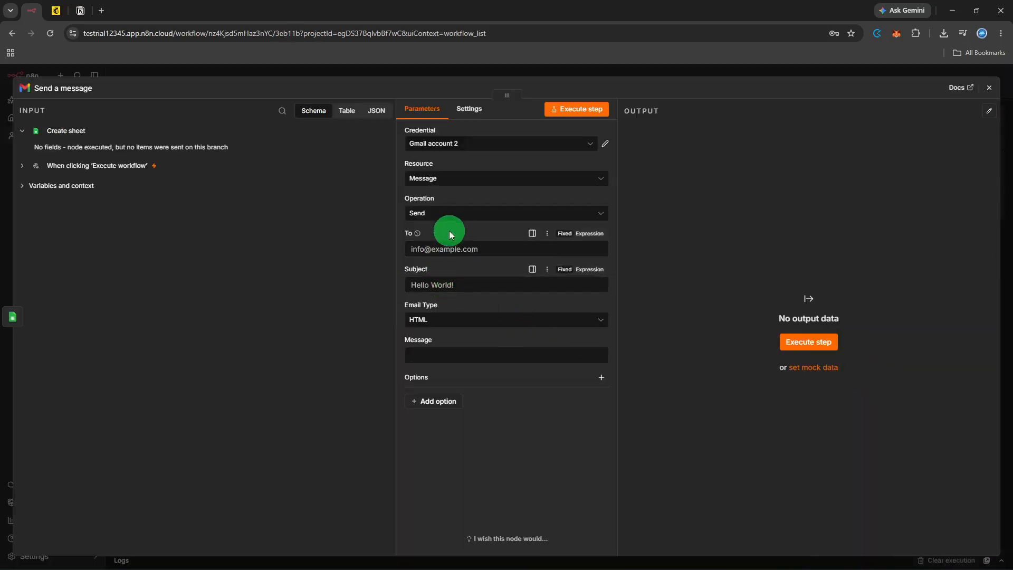
Step: Enter the recipient's e-mail, subject 'Hi!' and message 'This is approved.', then test-send it
click(445, 250)
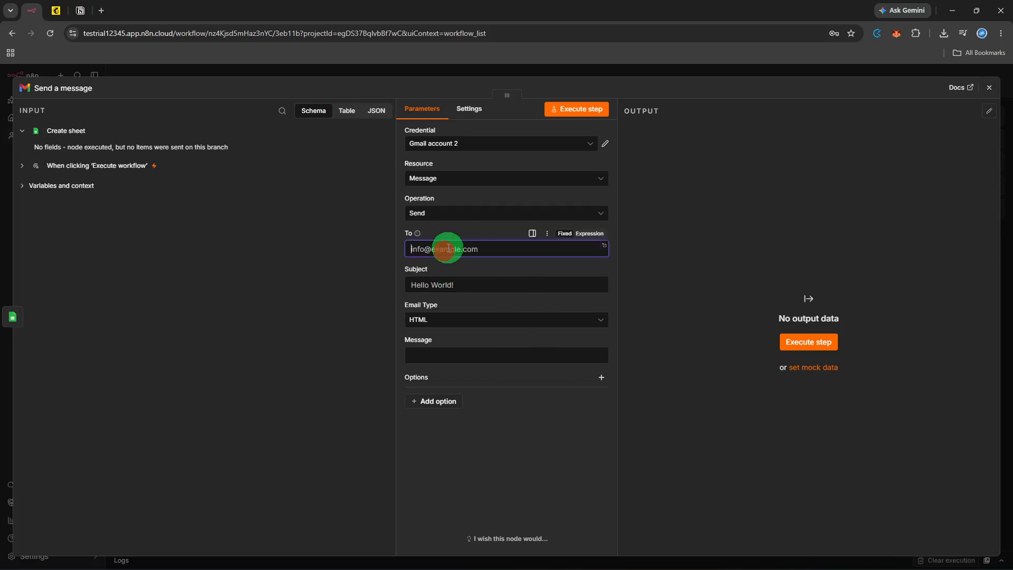
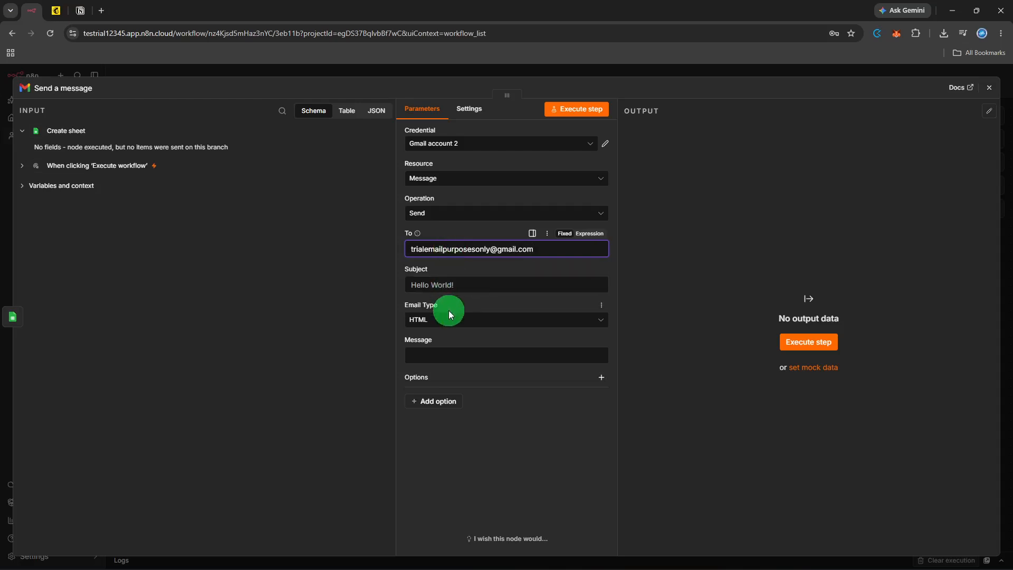
click(468, 290)
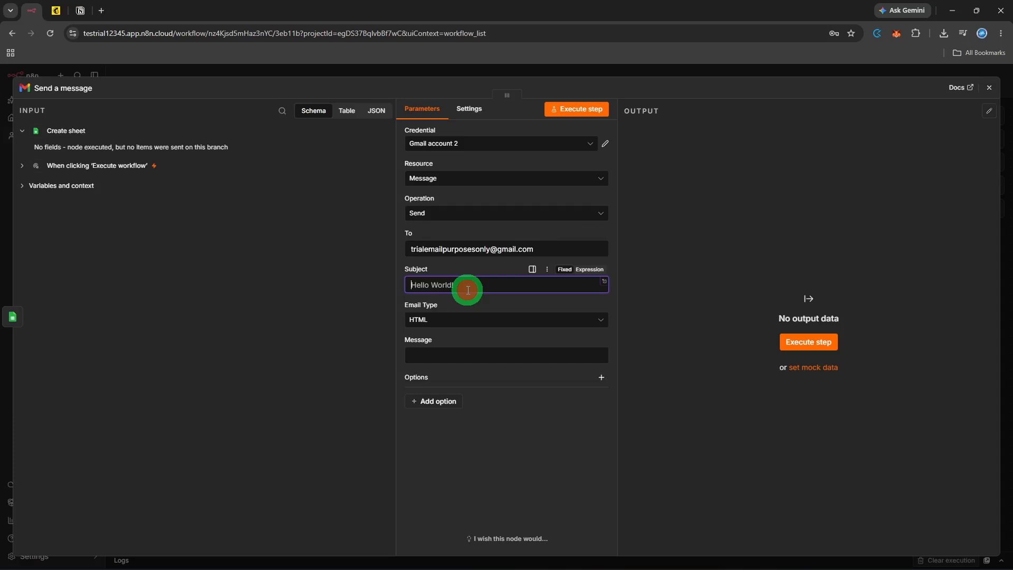
text(Hi!)
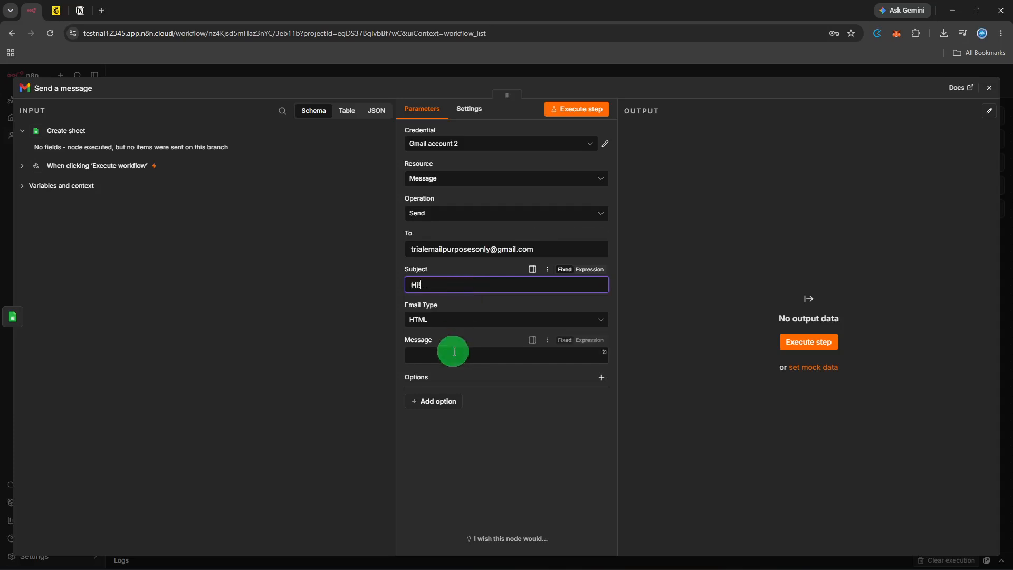
click(453, 354)
text(T)
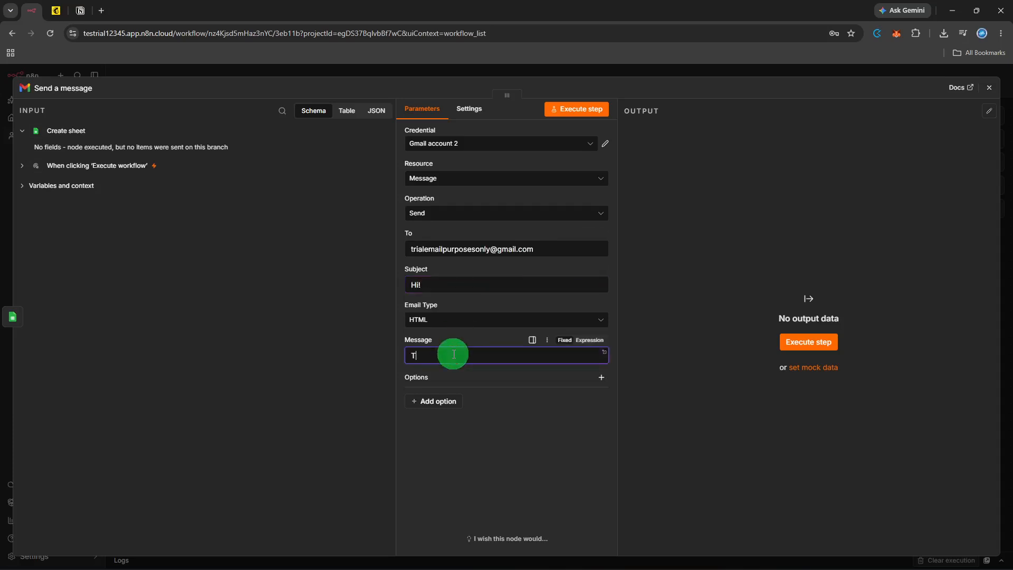
text(his is approved.)
click(814, 341)
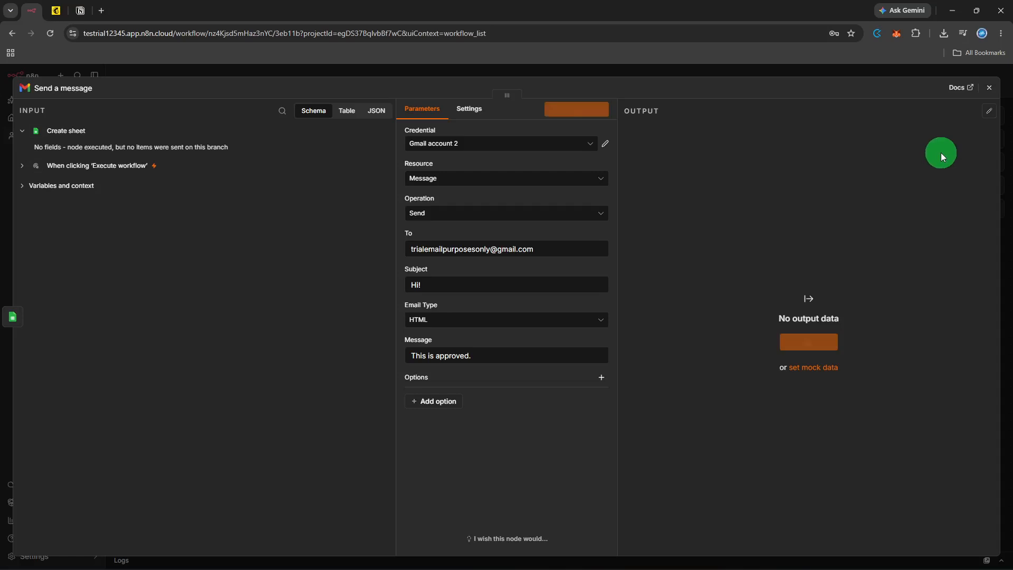
click(989, 88)
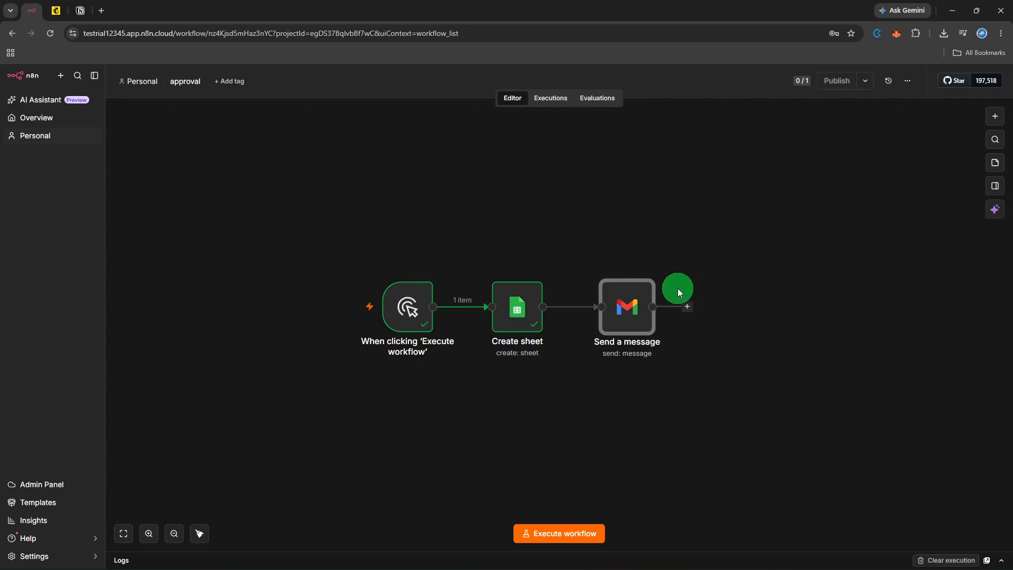
Step: Add a Google Sheets 'Update row in sheet' action after the Gmail node
click(687, 307)
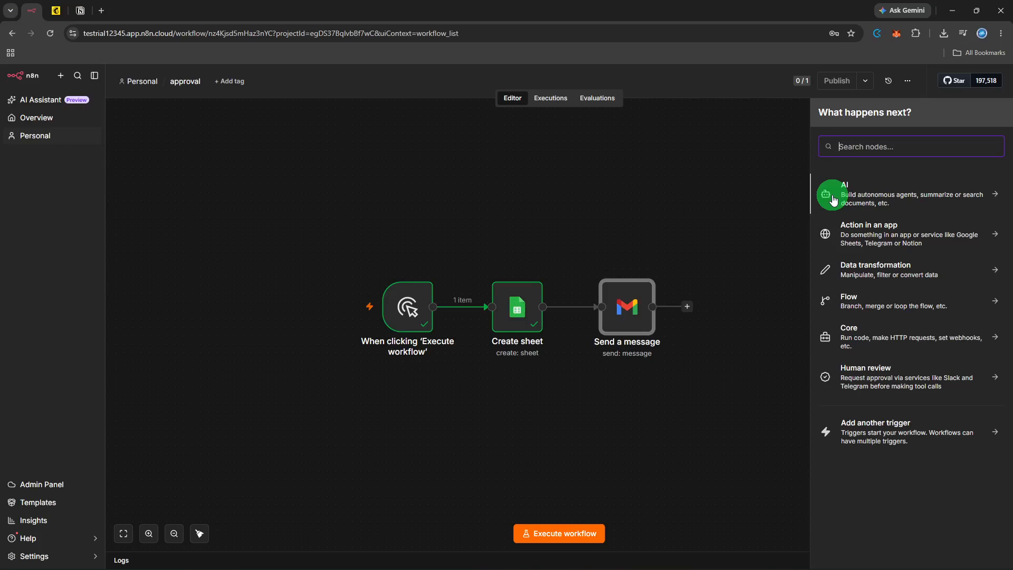
text(shee)
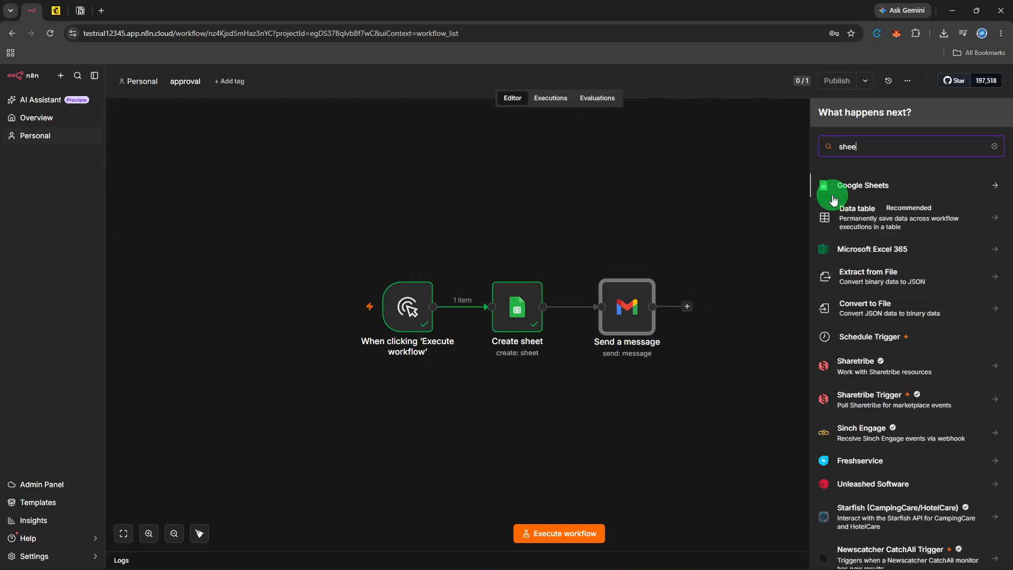
text(ts)
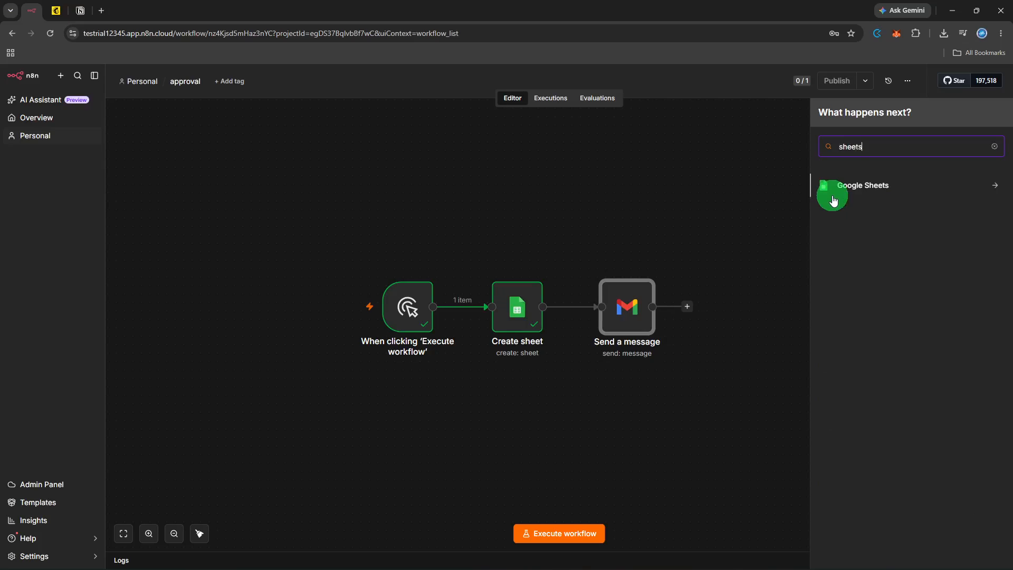
click(834, 200)
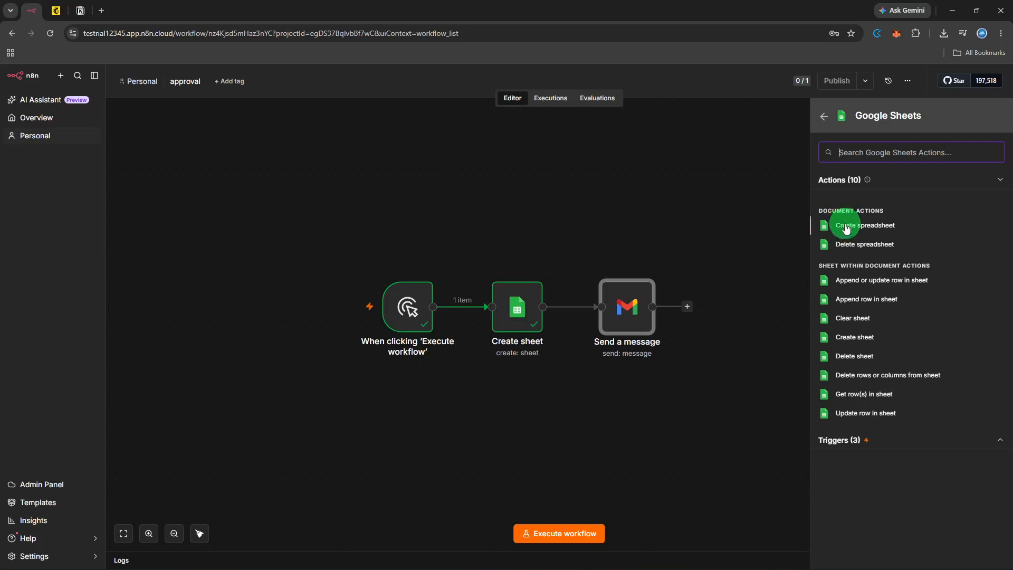
click(876, 431)
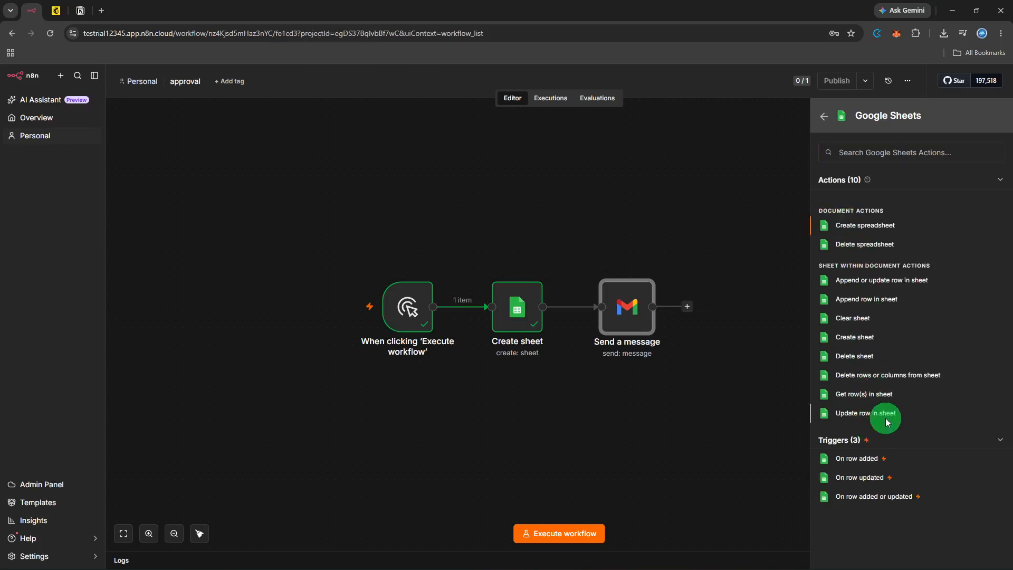
click(887, 417)
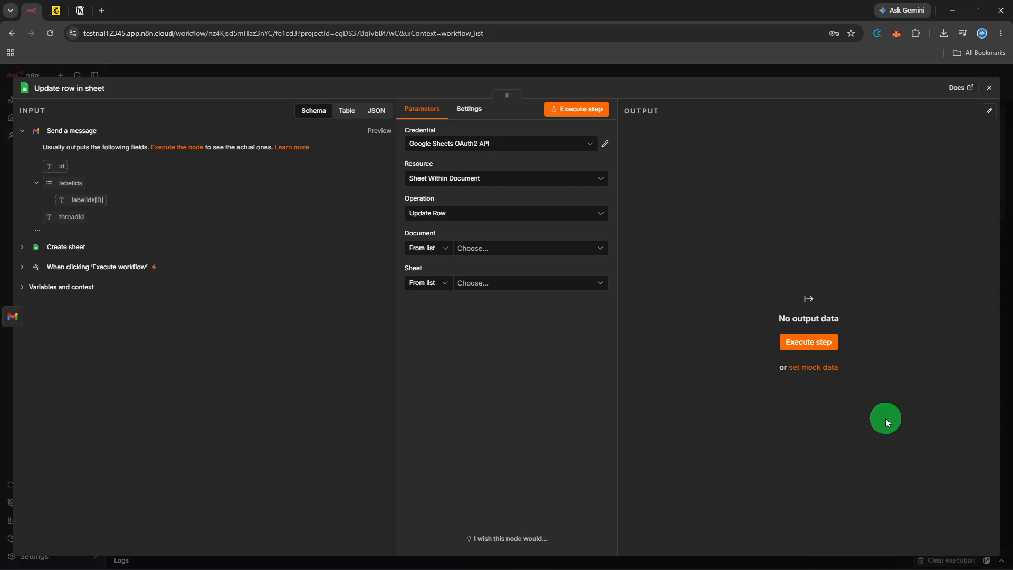
Step: Target Public Form's Form Data sheet, map columns automatically matching on Email Address, and test-run it
click(487, 249)
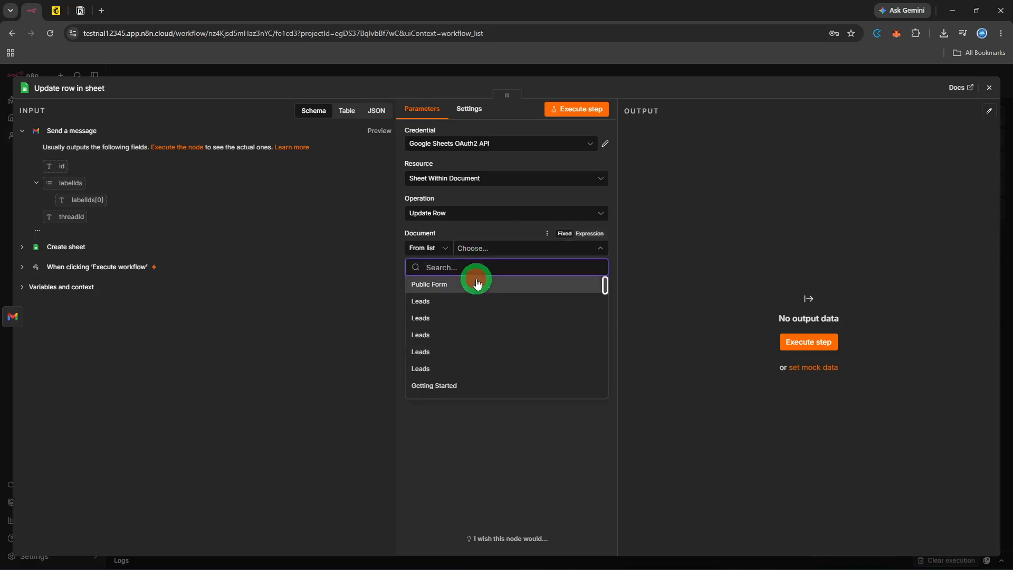
click(477, 281)
click(480, 283)
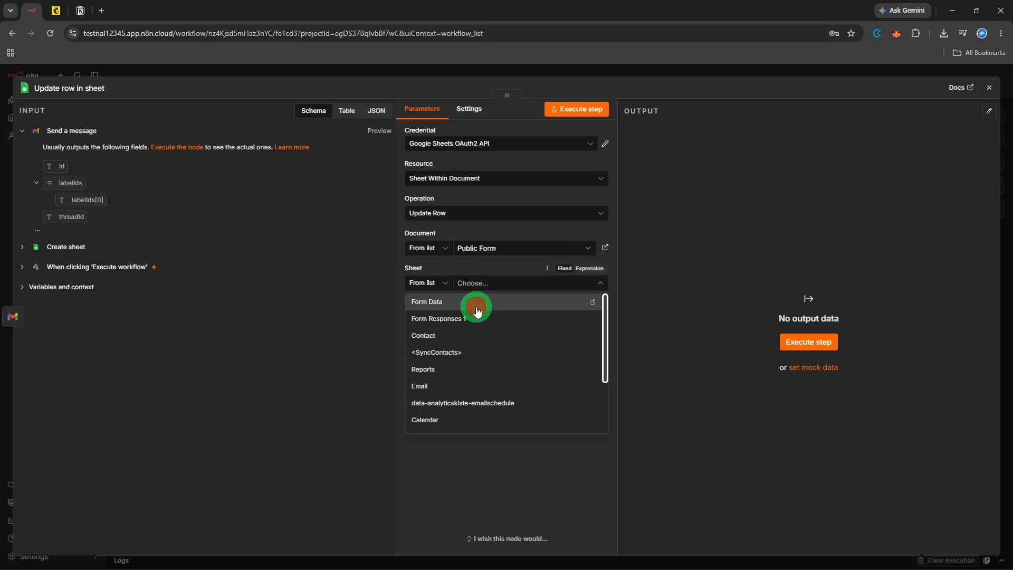
click(478, 312)
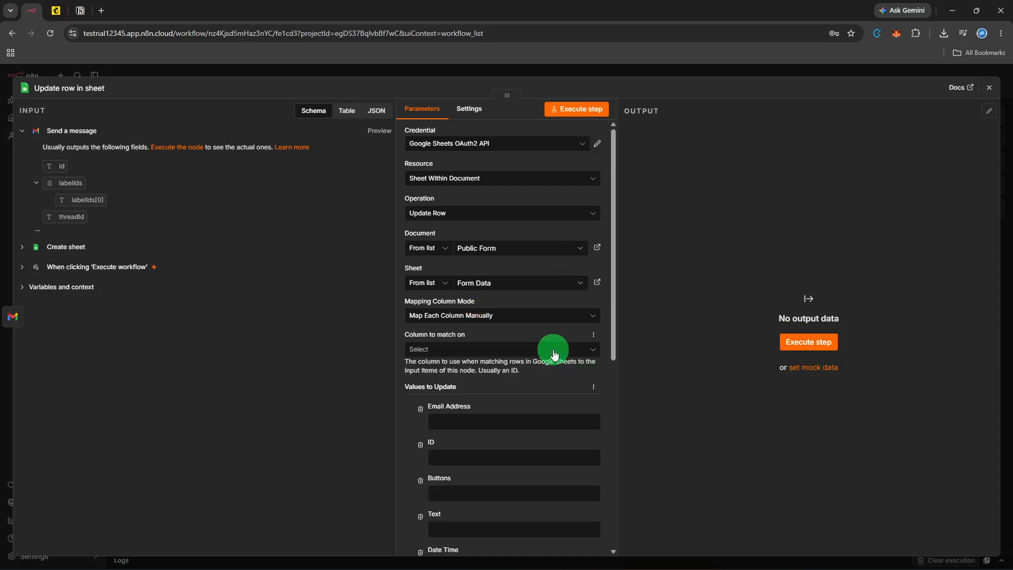
click(527, 318)
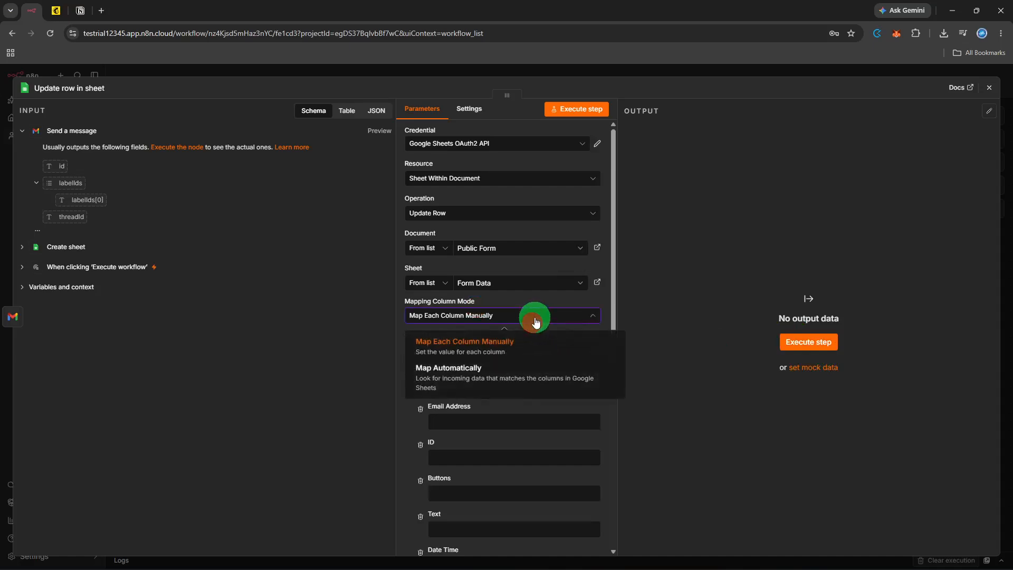
click(500, 367)
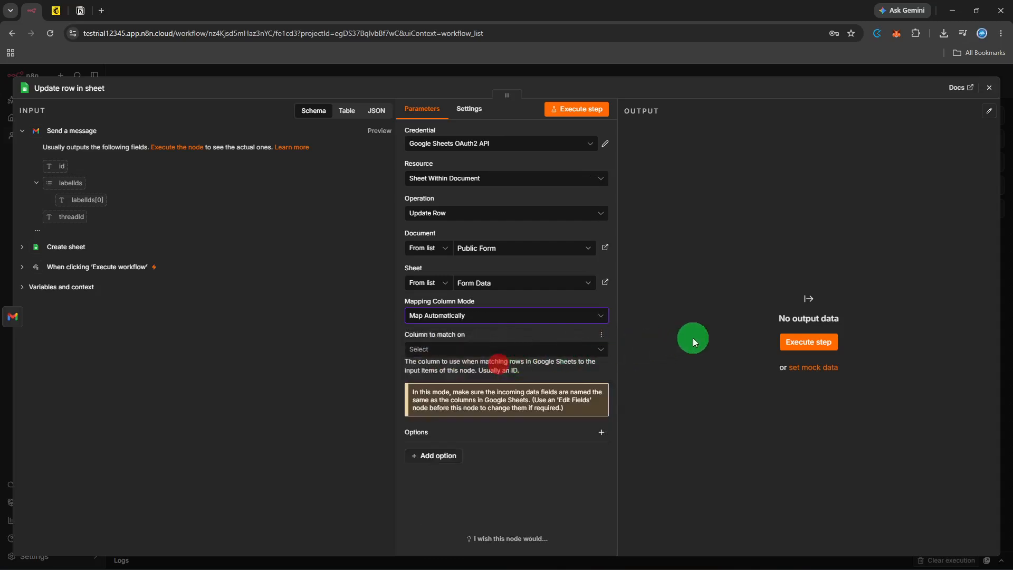
click(589, 351)
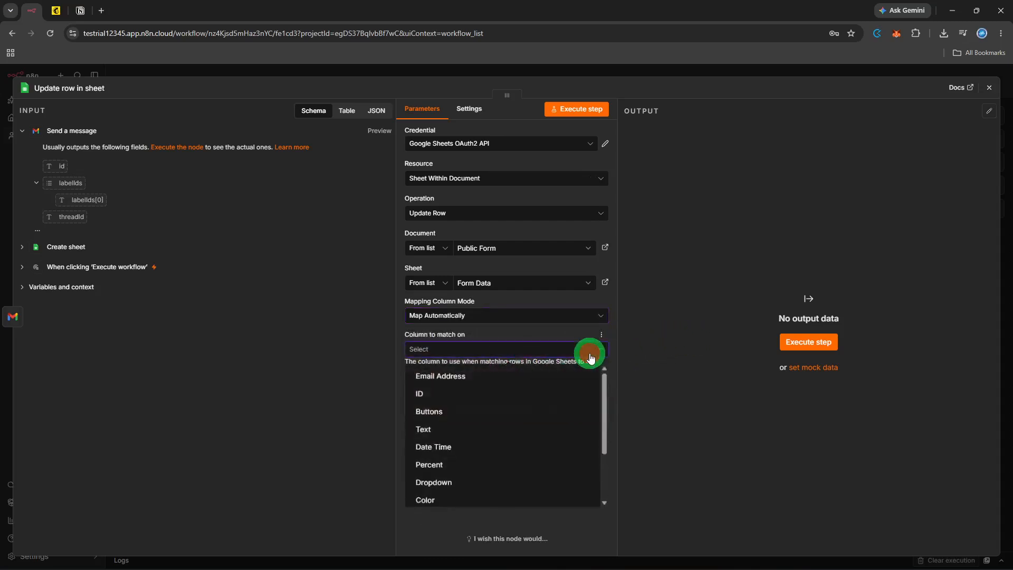
click(561, 378)
click(792, 341)
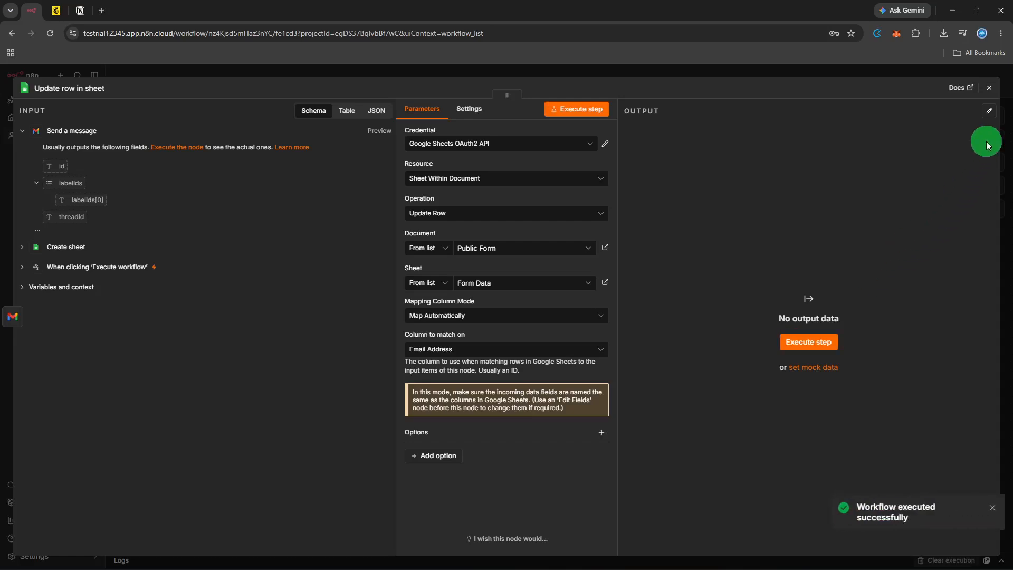
click(989, 89)
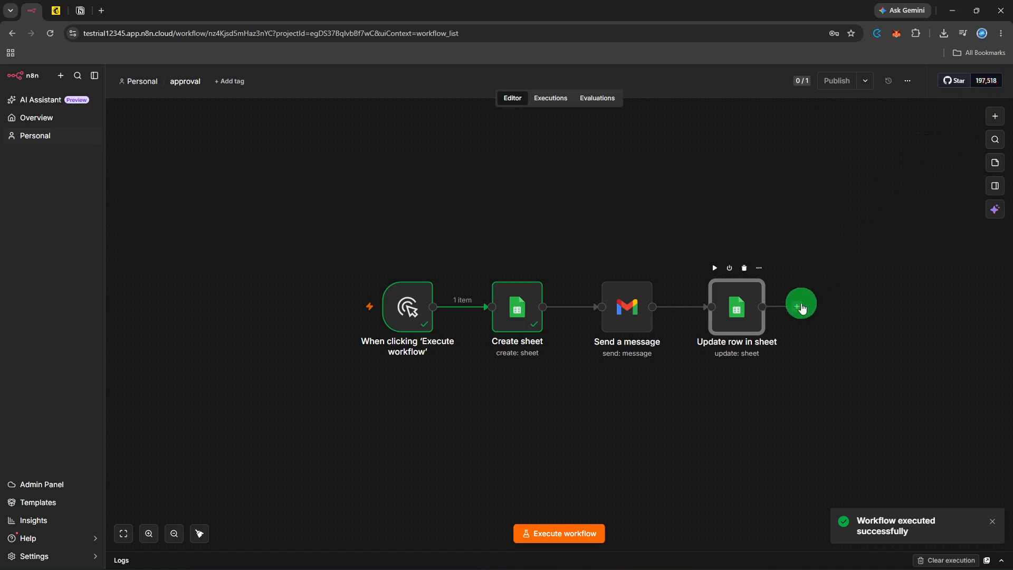
Step: Insert an If node after Update row in sheet
click(801, 307)
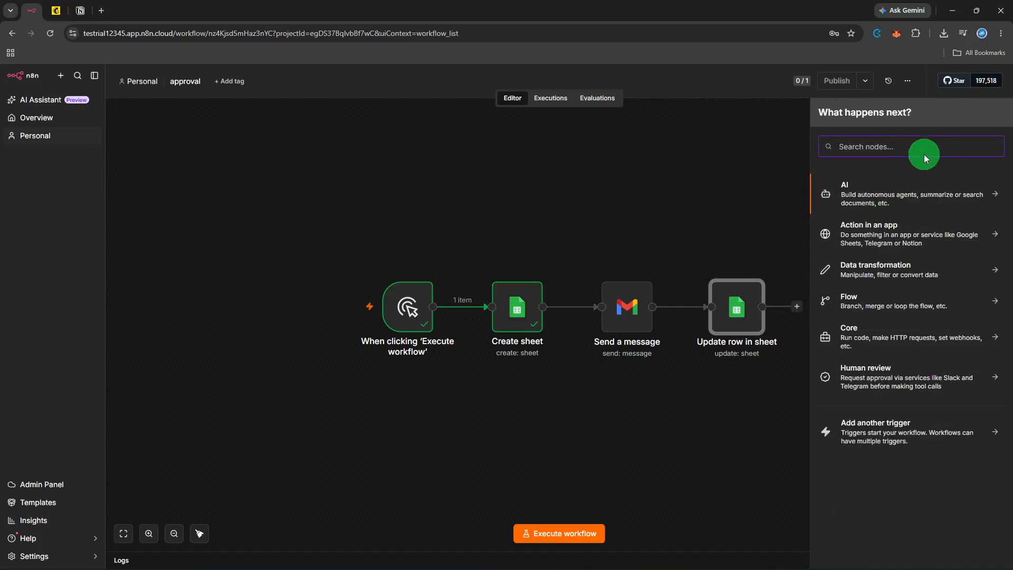
text(if)
click(911, 188)
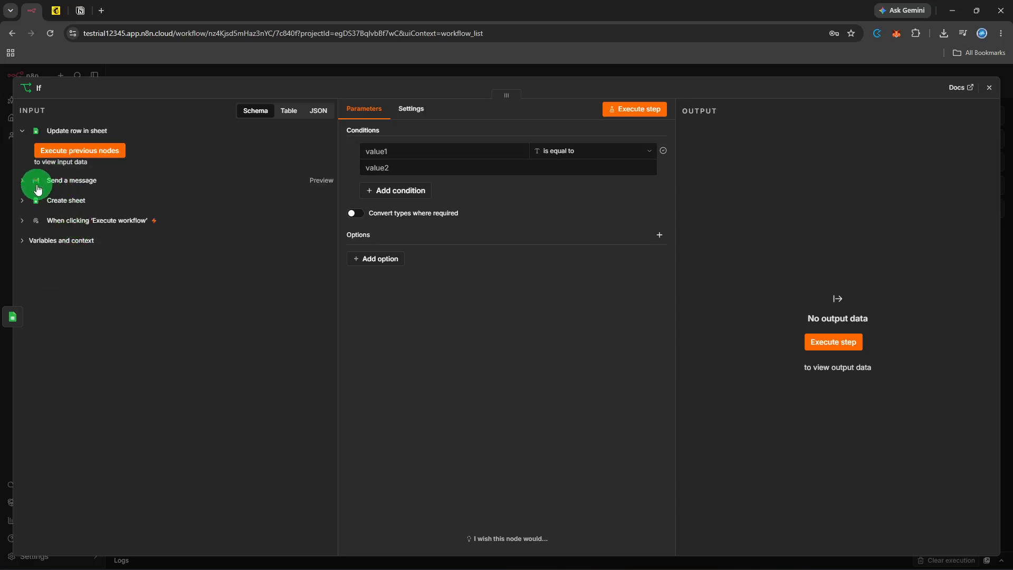
Step: Expand and collapse the Send a message, Create sheet and Update row input data to inspect fields
click(32, 185)
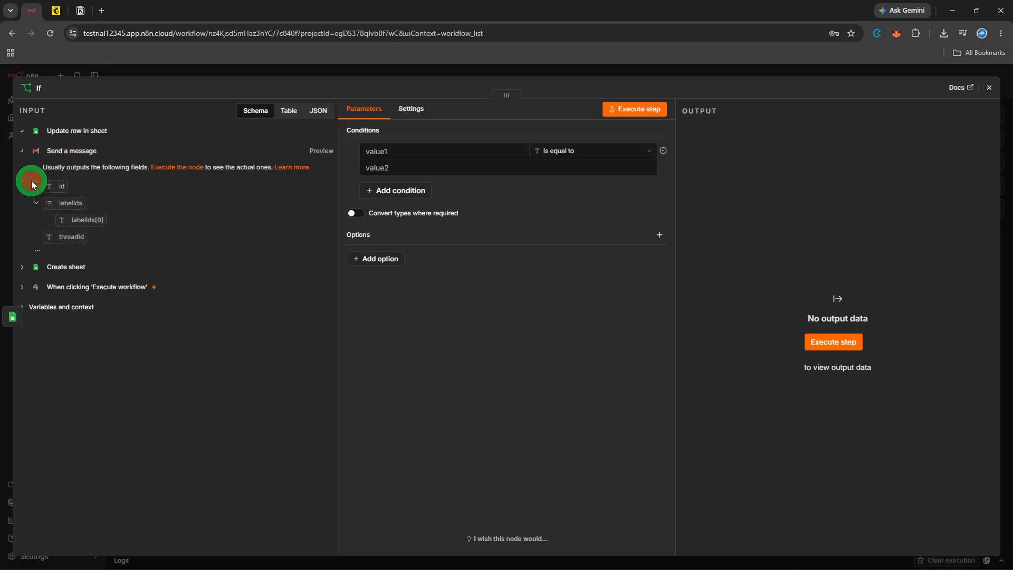
click(27, 272)
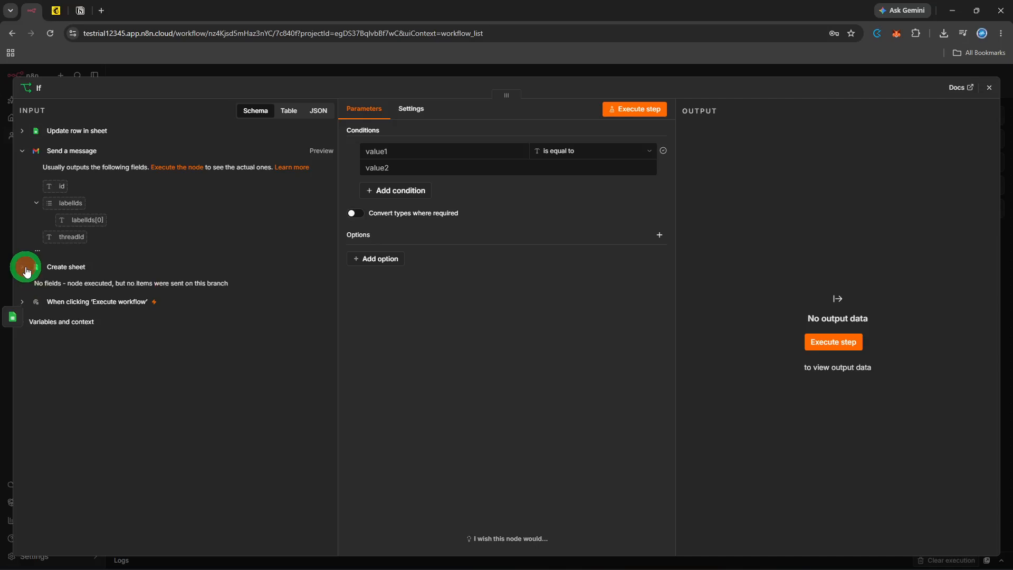
click(26, 269)
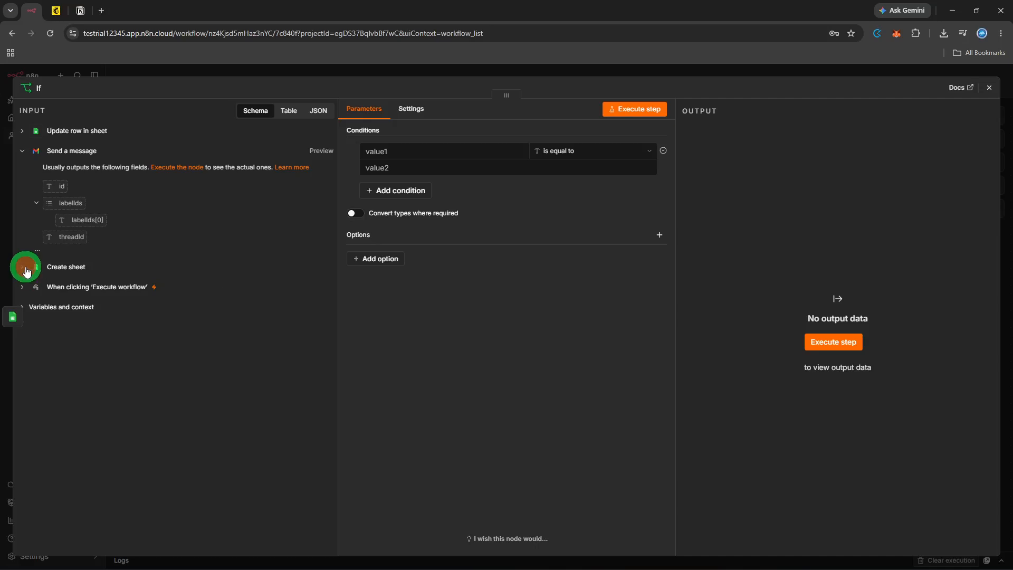
click(22, 146)
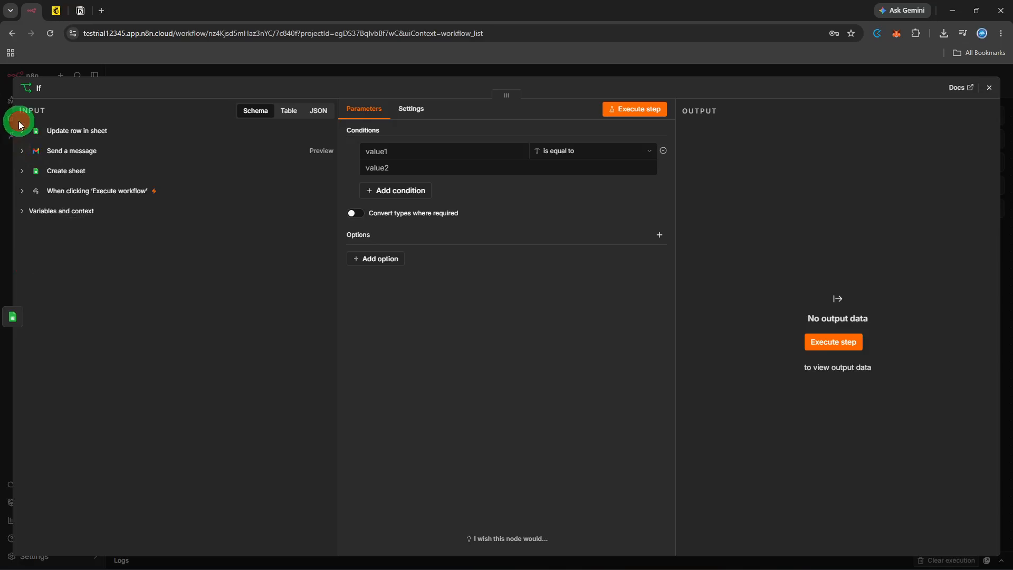
click(22, 131)
click(23, 131)
click(22, 171)
click(21, 172)
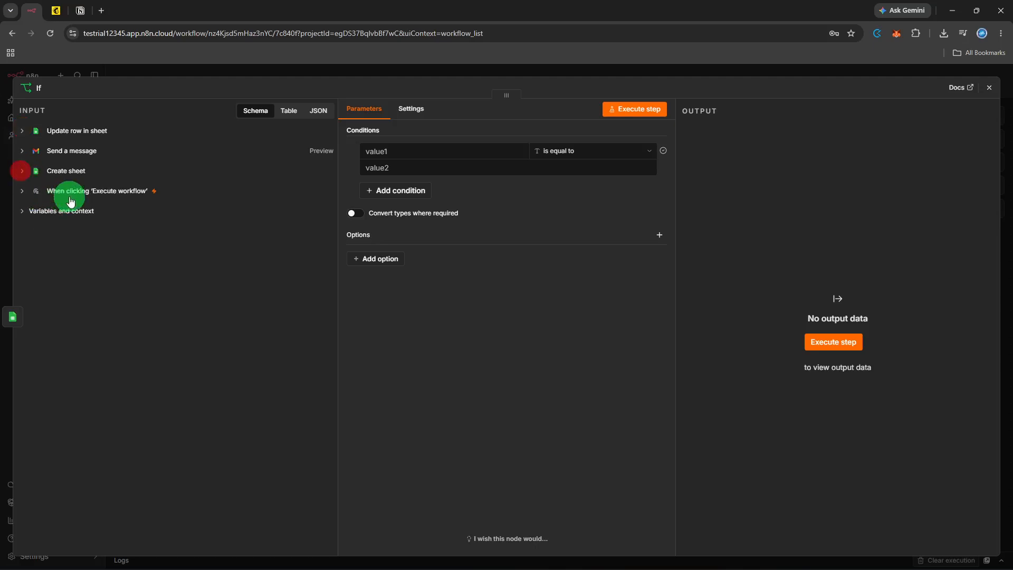
Step: Set the If condition to 'name' is equal to 'test' and test-run the node
click(392, 151)
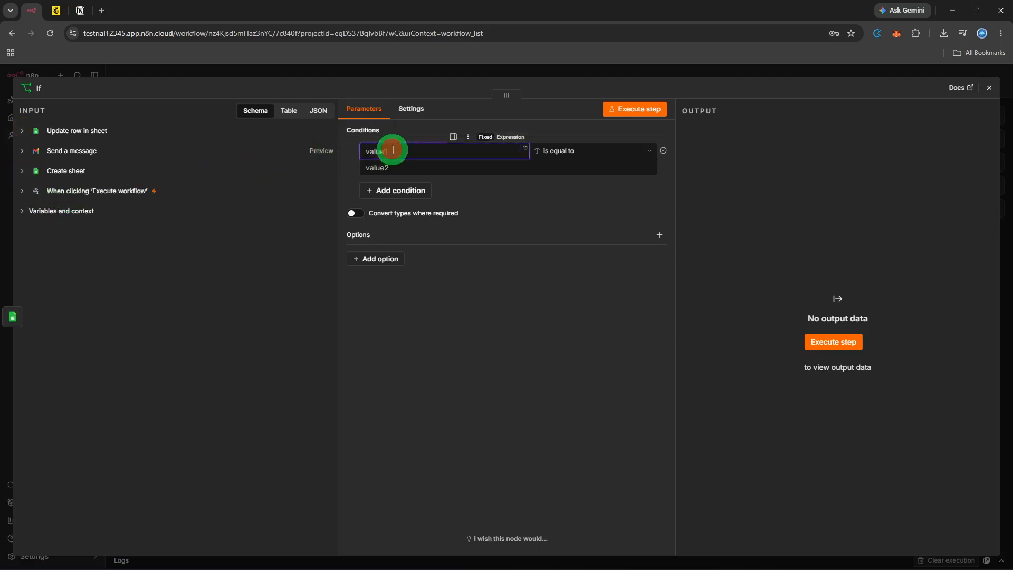
text(name)
click(391, 170)
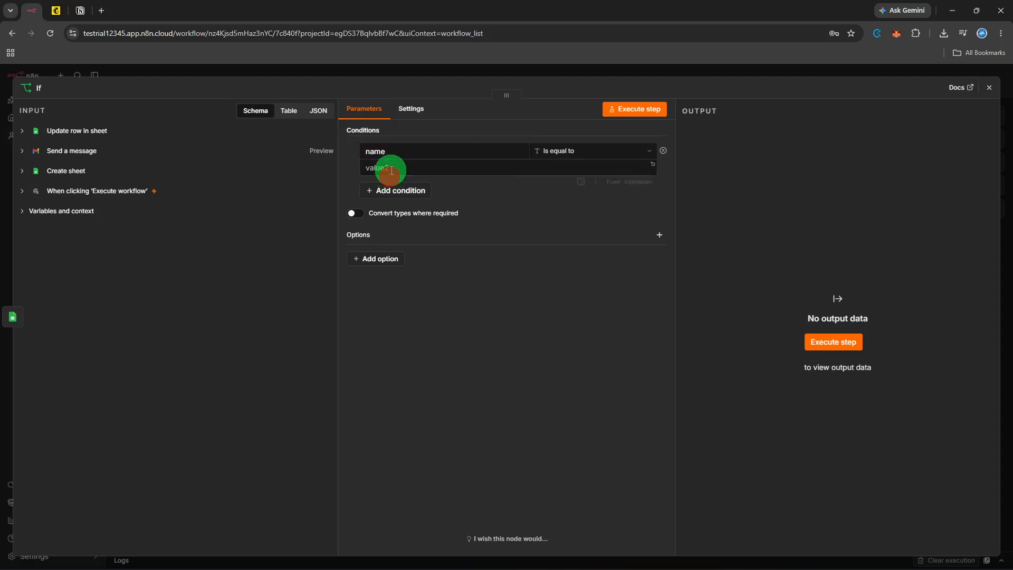
text(test)
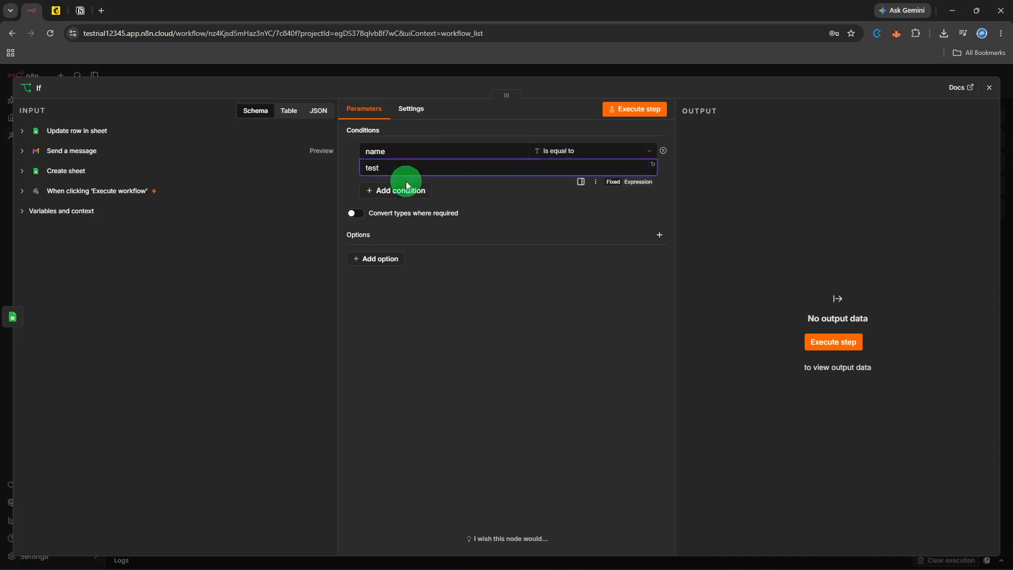
click(834, 344)
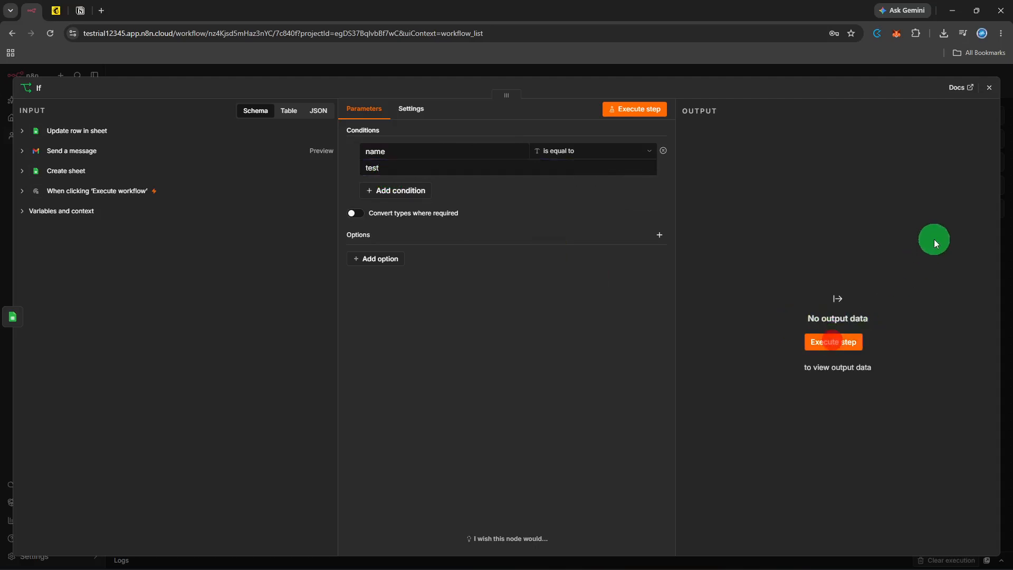
click(990, 95)
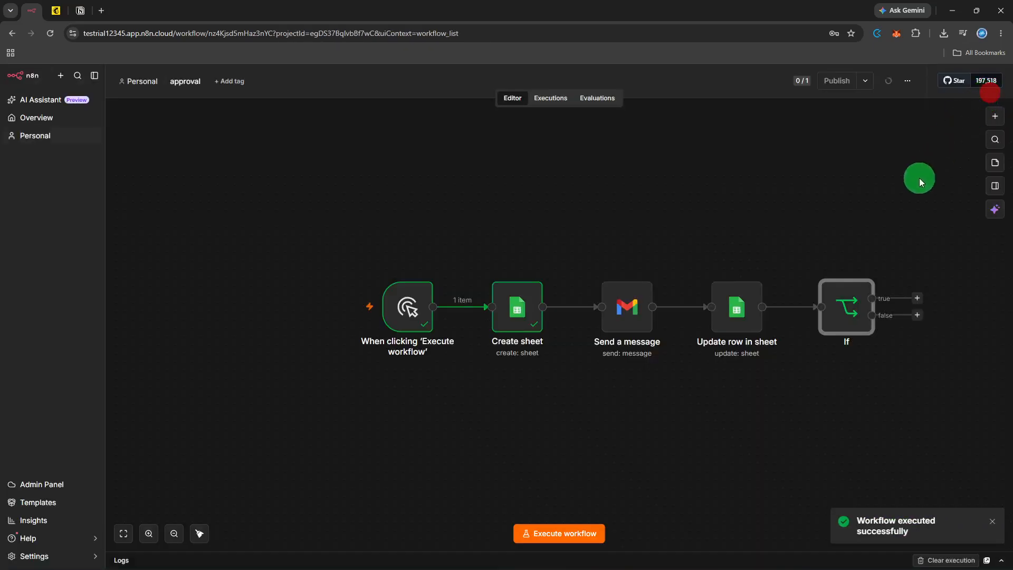
Step: Attach an Airtable 'Create a record' node to the If node's true output
click(892, 220)
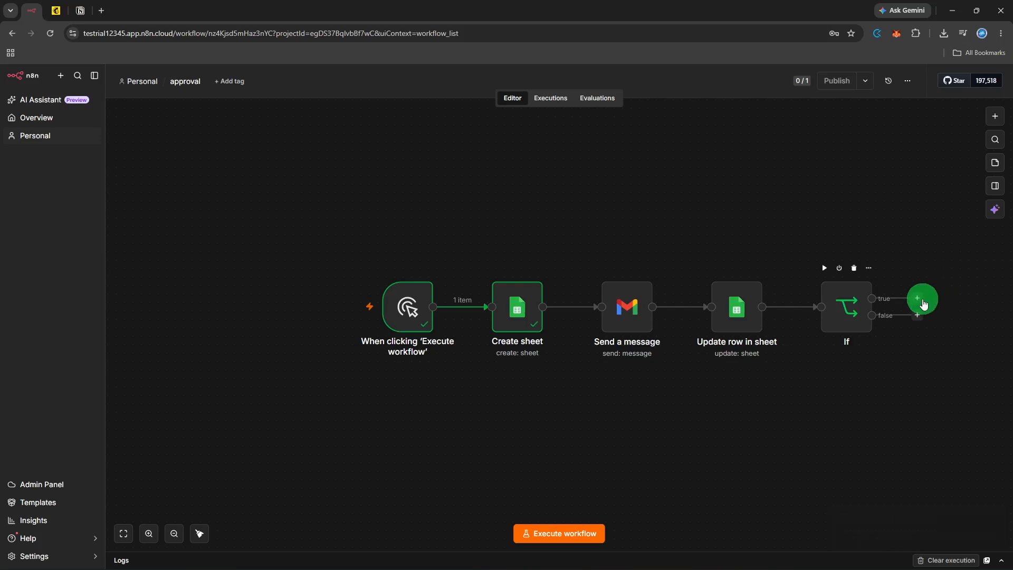
click(923, 301)
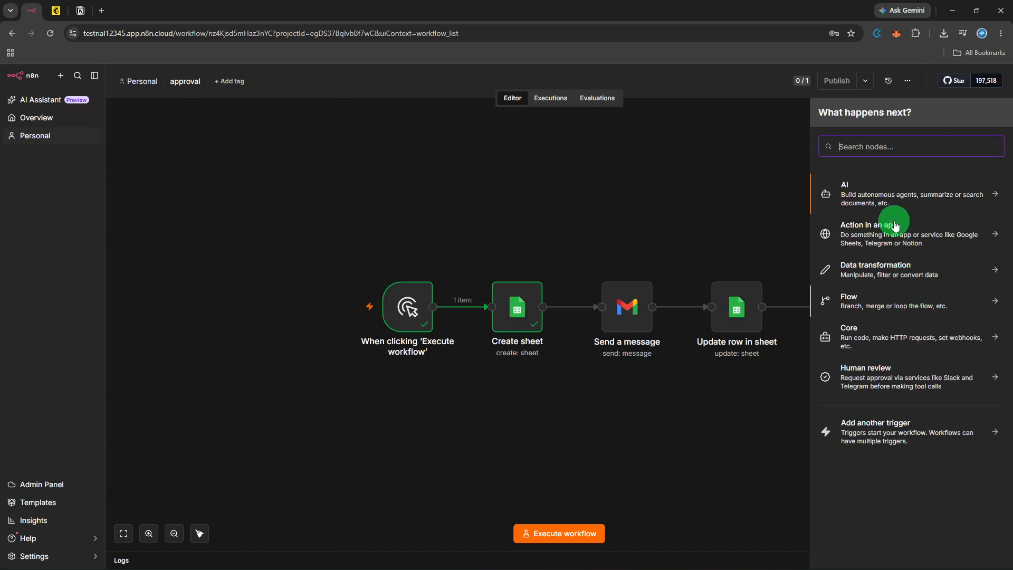
text(airtable)
click(896, 186)
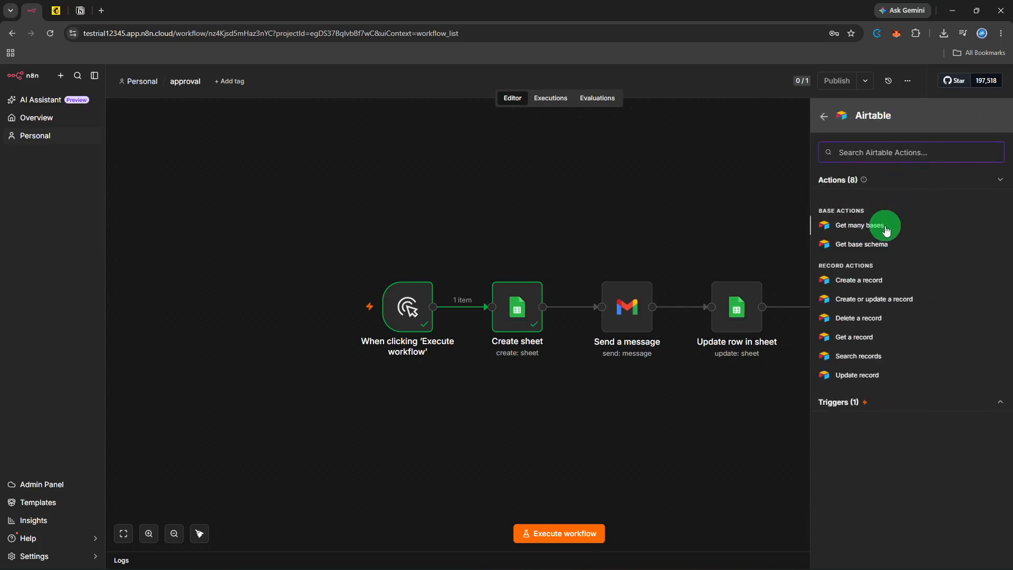
click(885, 279)
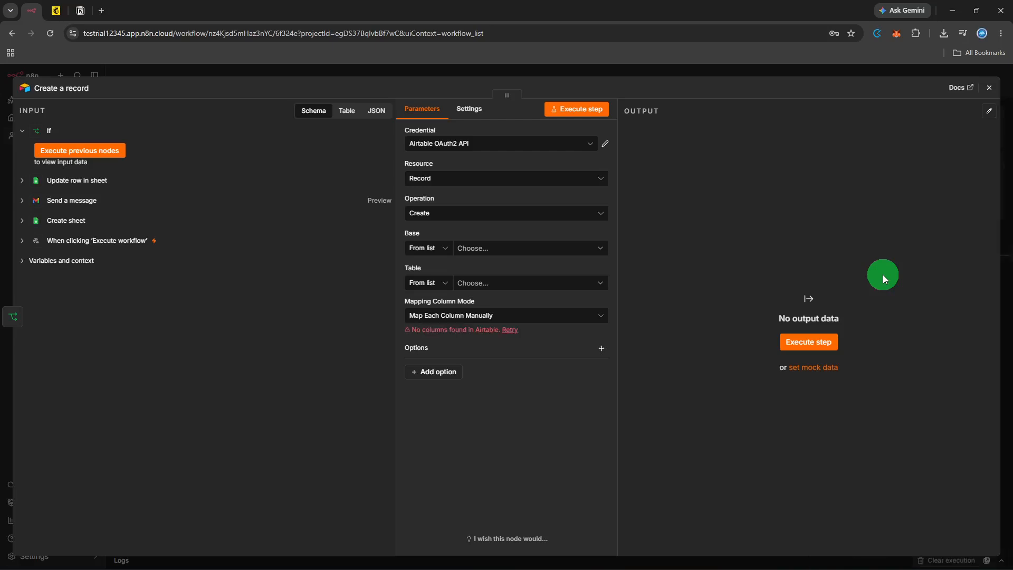
Step: Point Create a record at base Employee Related, table Employee Projects, auto-map columns, and test-run it
click(539, 244)
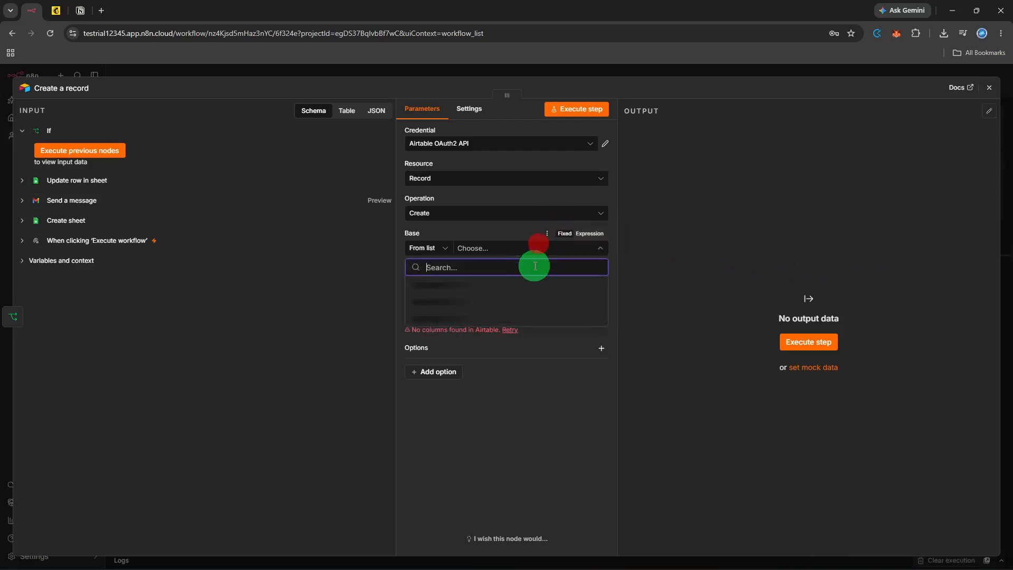
click(531, 283)
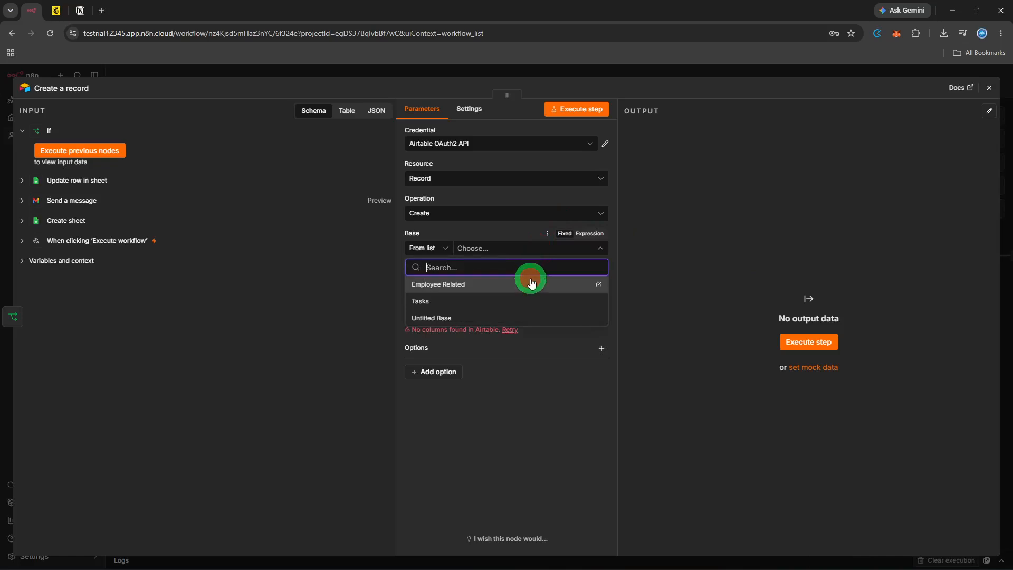
click(531, 283)
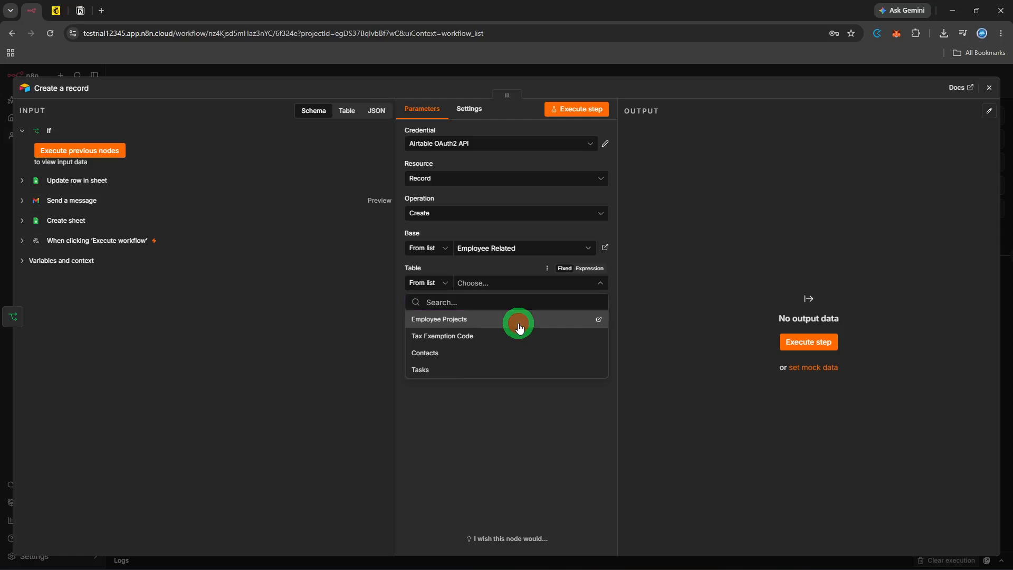
click(519, 320)
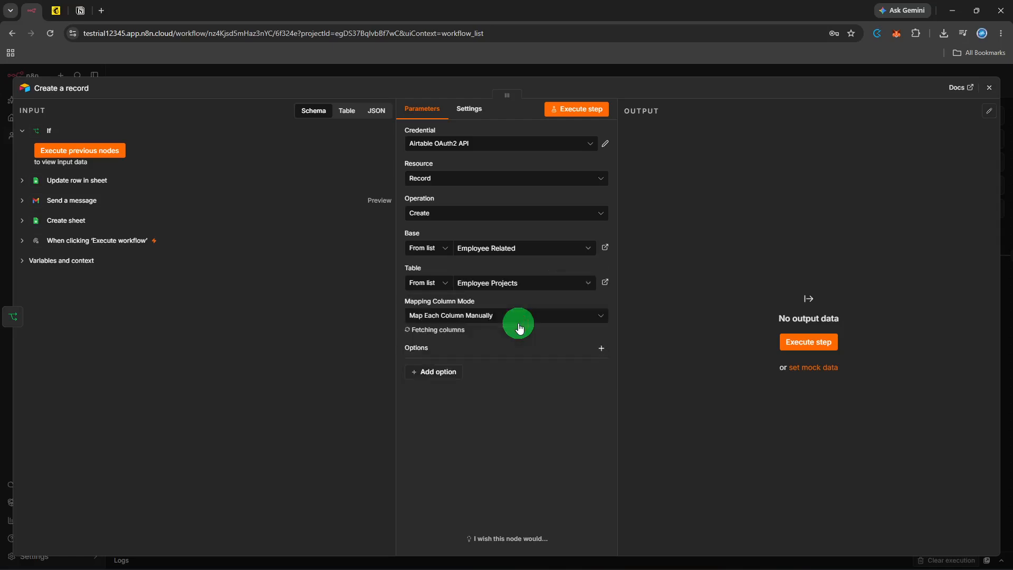
click(518, 325)
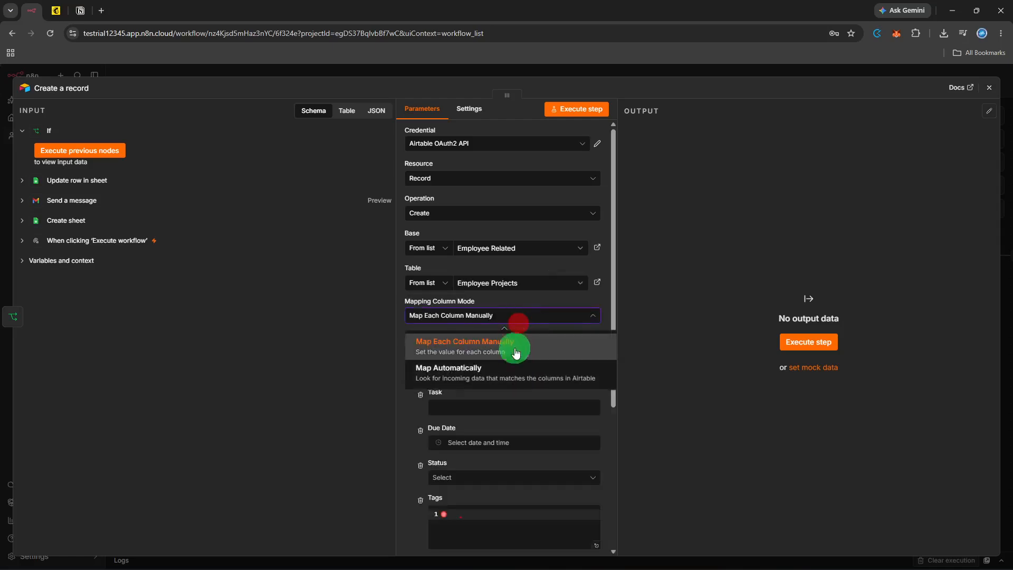
click(510, 368)
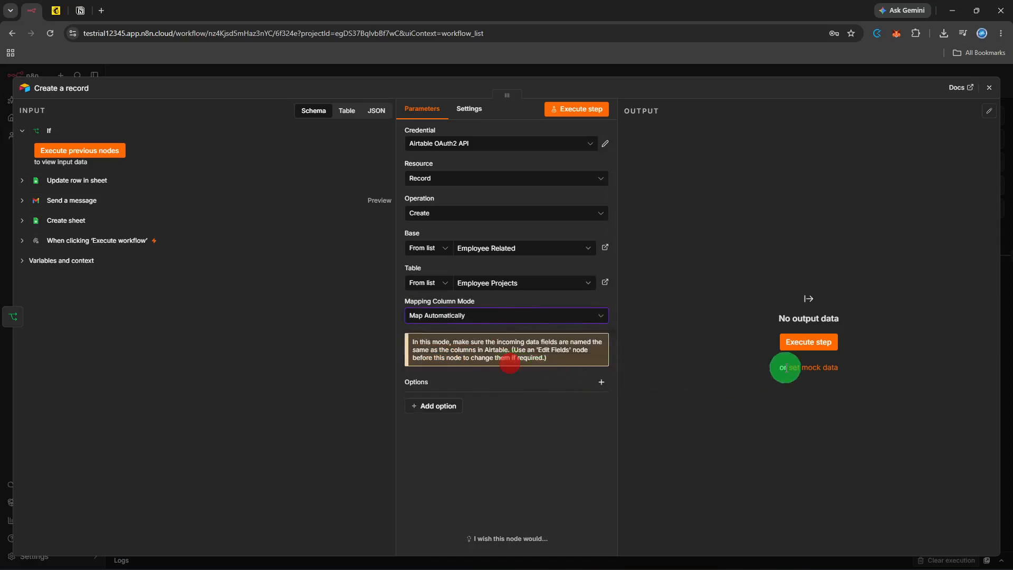
click(832, 340)
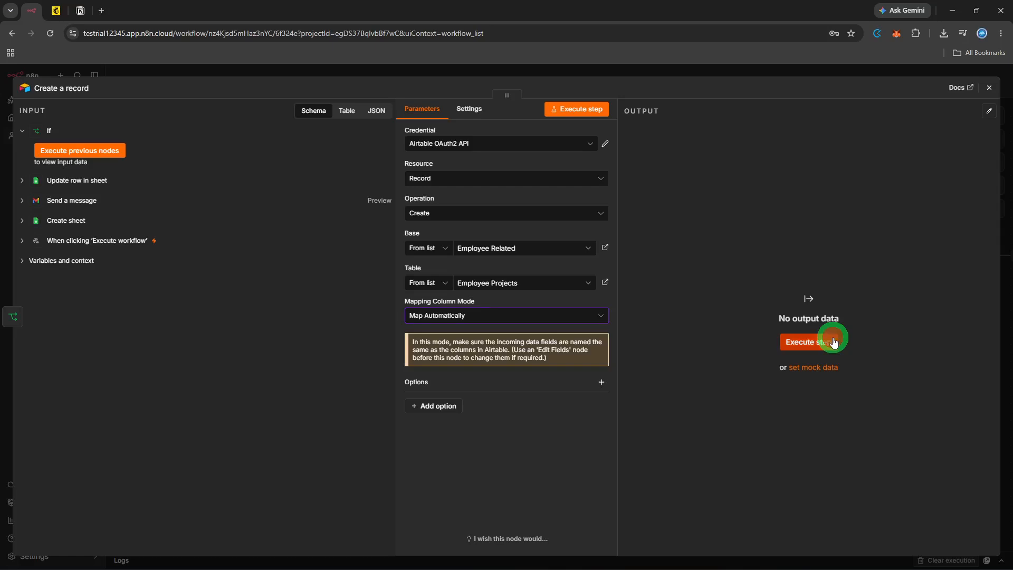
click(990, 92)
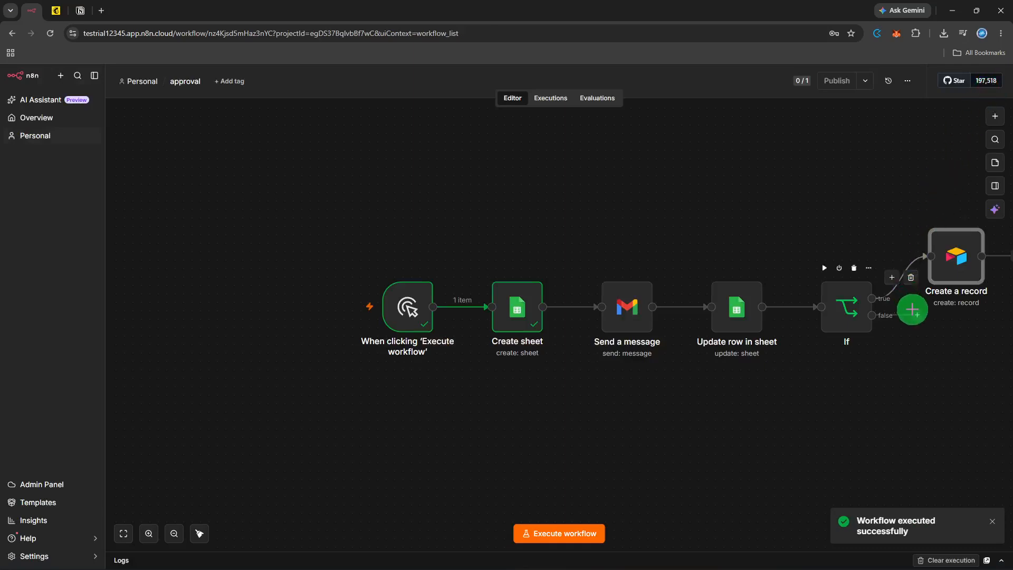
Step: Connect the If node's false output to the Create a record node's input
click(915, 312)
drag(927, 261, 928, 259)
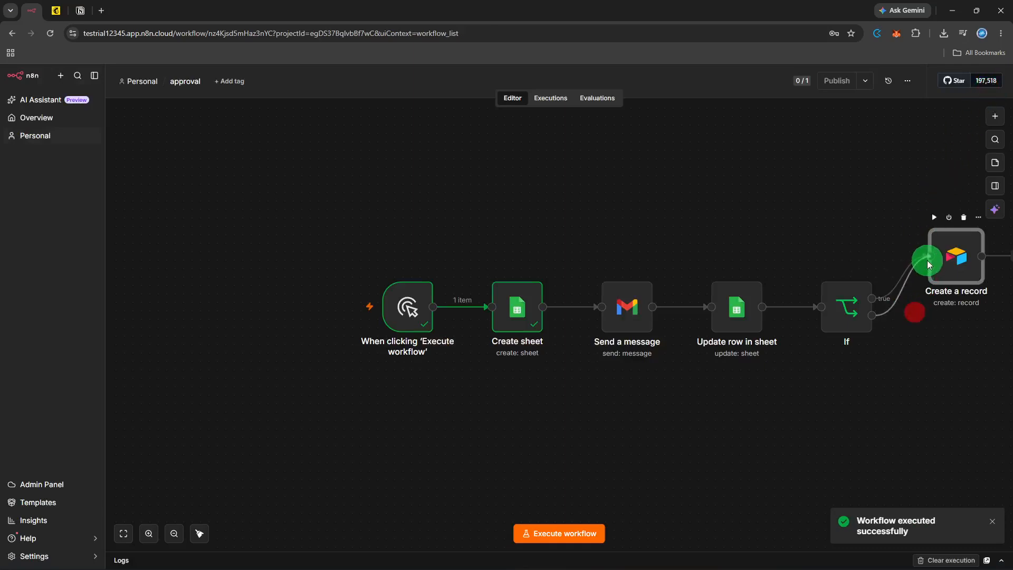
click(928, 328)
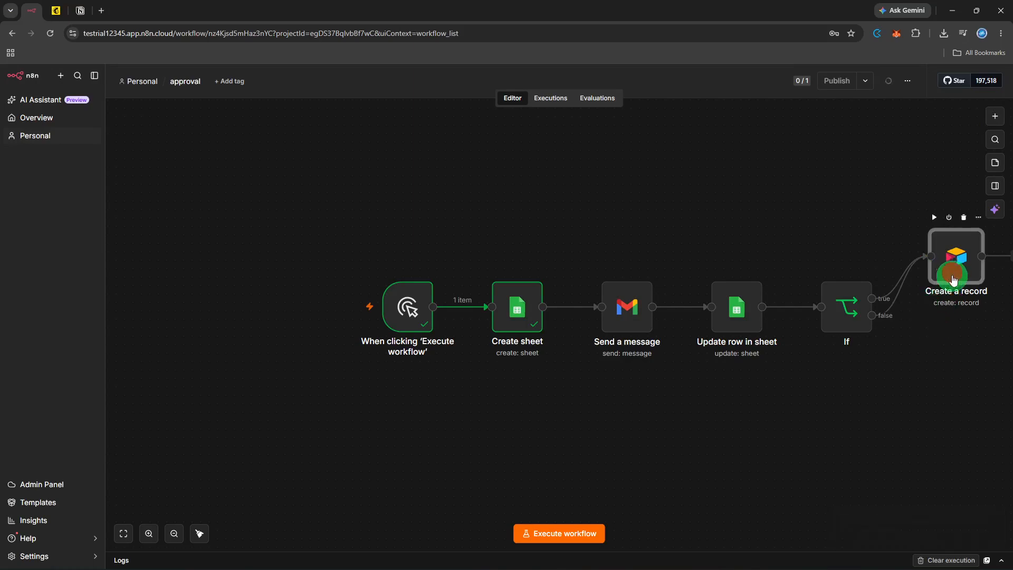
Step: Move Create a record down so it lines up with the other nodes in the row
drag(954, 277, 950, 313)
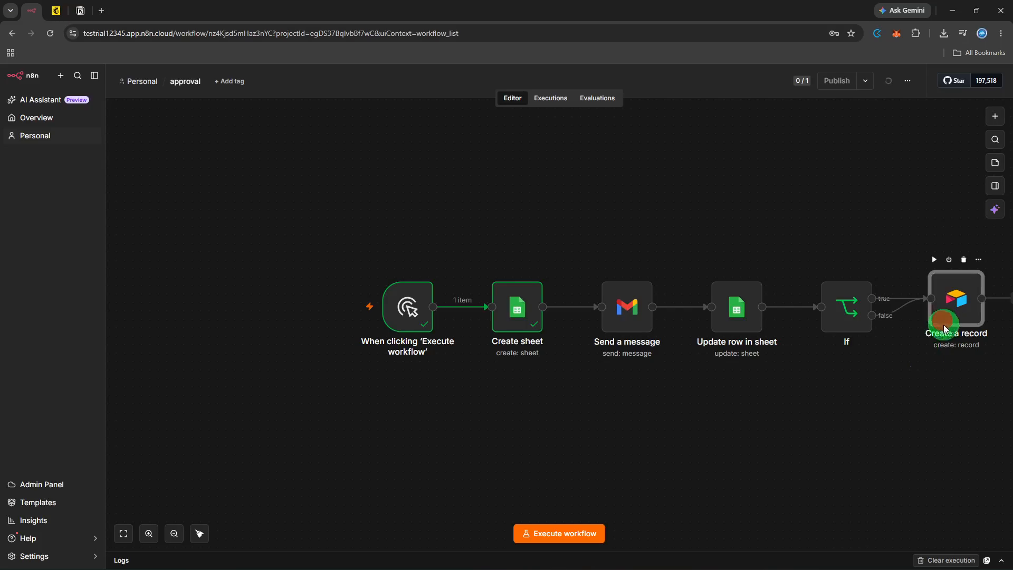
drag(945, 323, 945, 325)
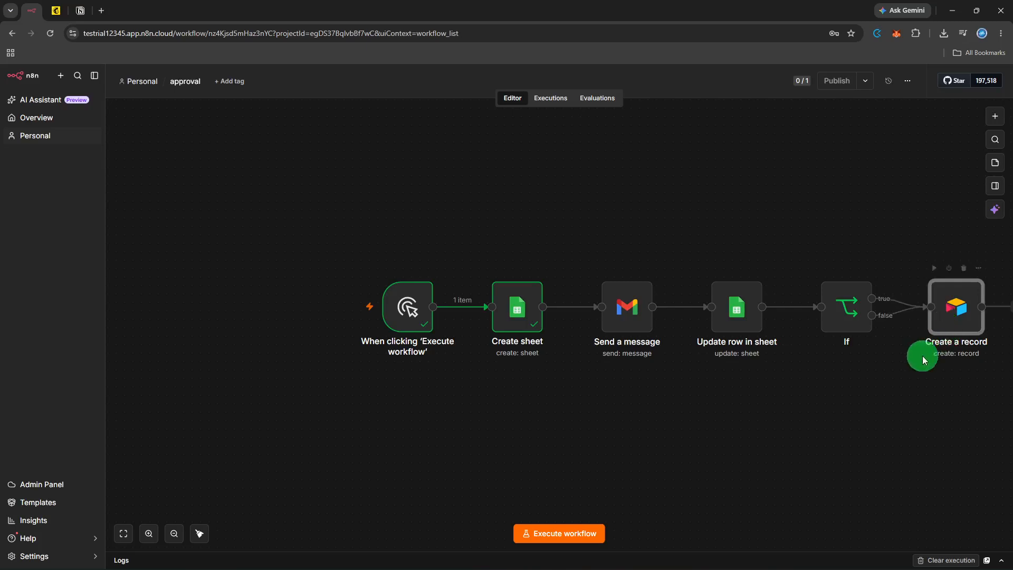
click(912, 375)
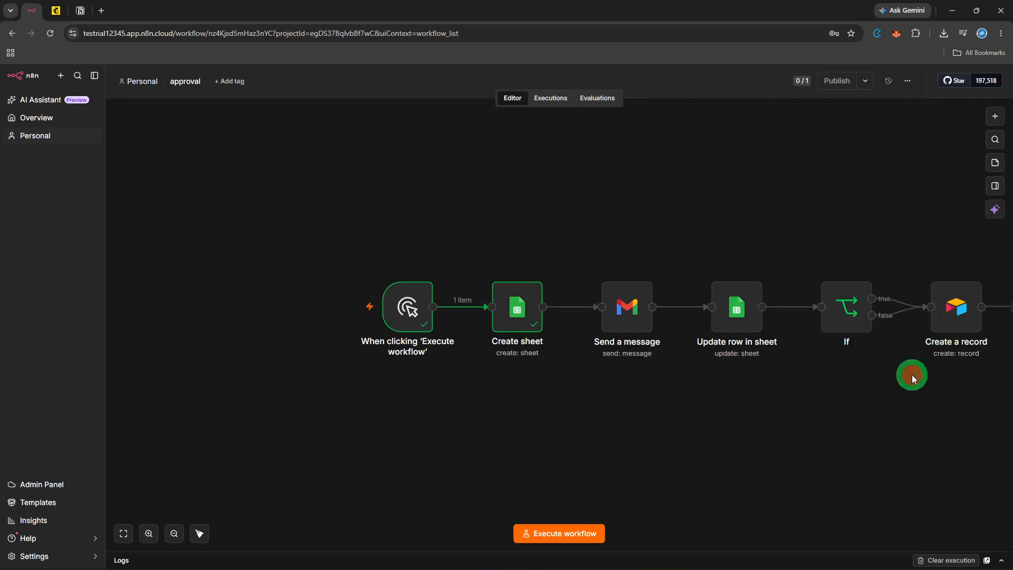